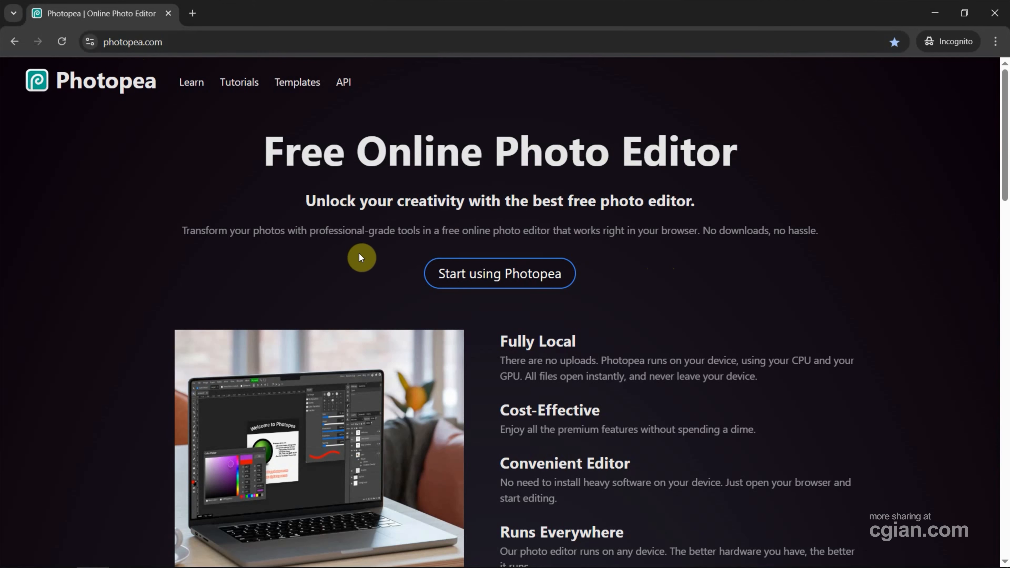
- Start Photopea and create a new project from the Youtube Thumbnail preset, 1280 x 720 px
left_click(79, 557)
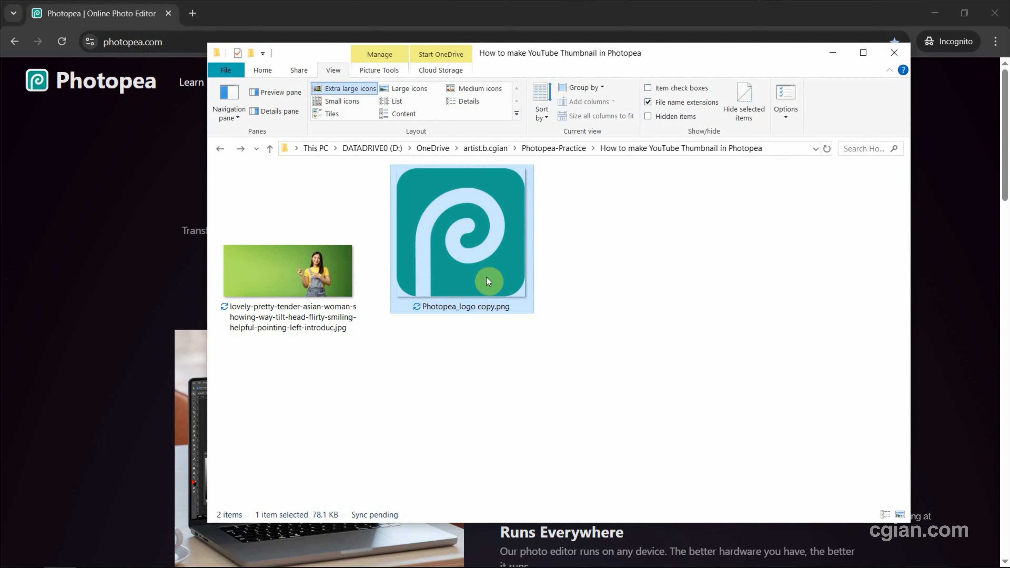
left_click(145, 277)
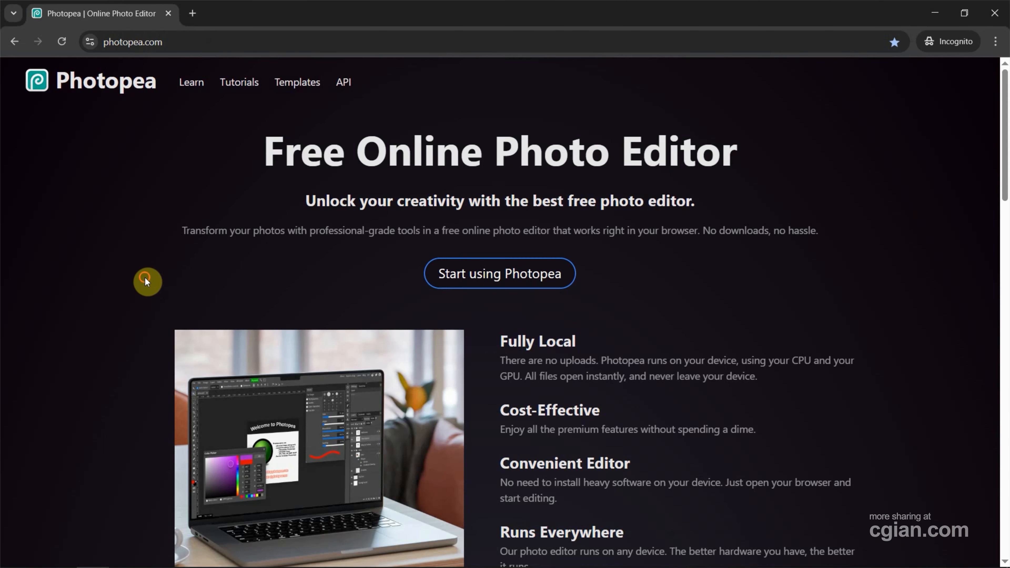
left_click(481, 285)
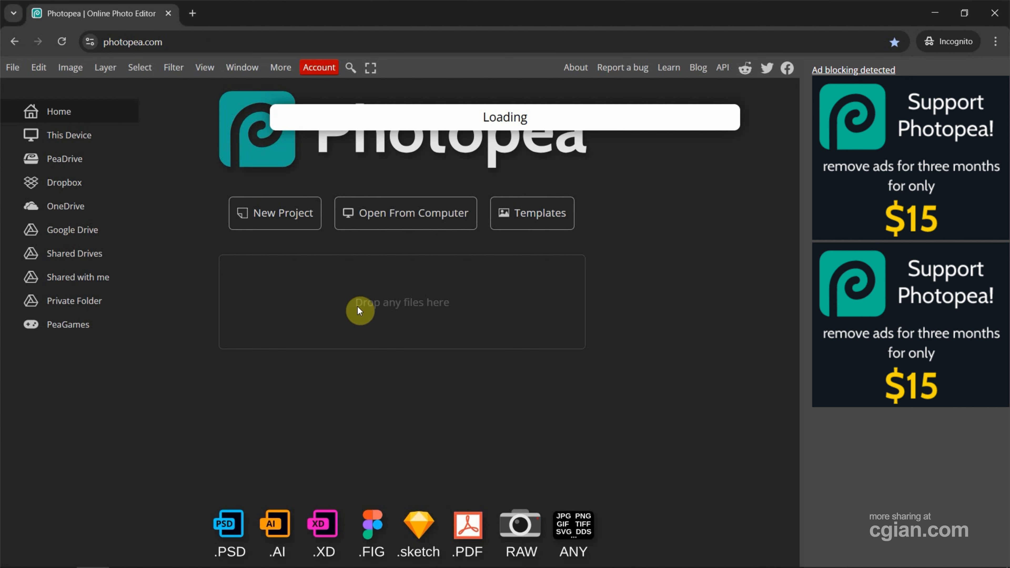
left_click(290, 223)
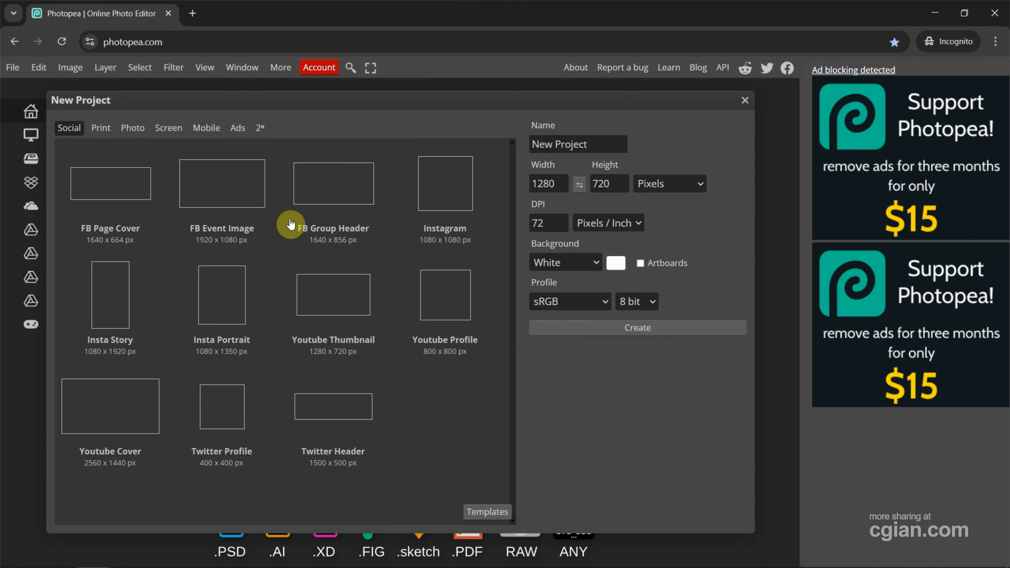
left_click(333, 304)
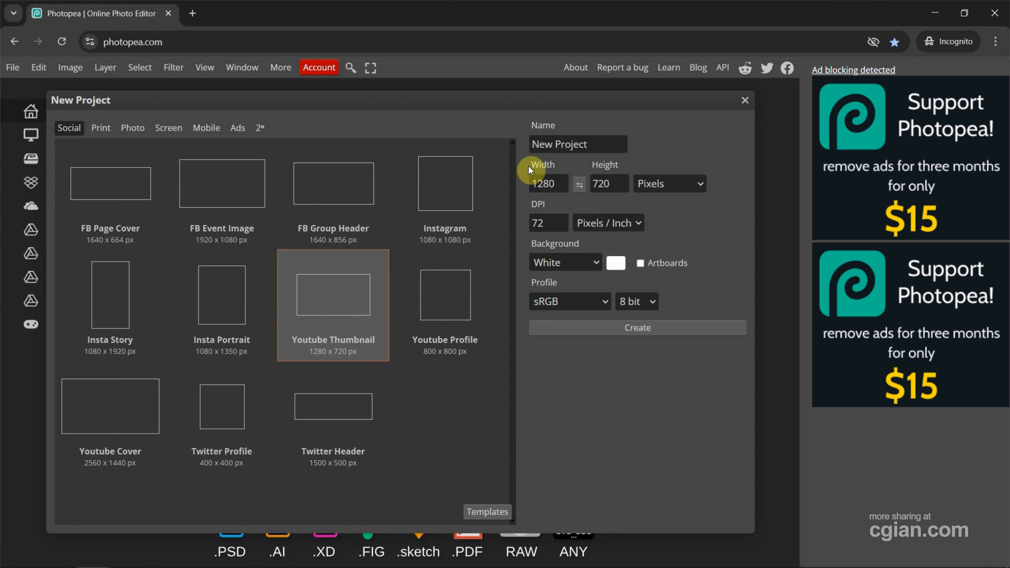
left_click(597, 335)
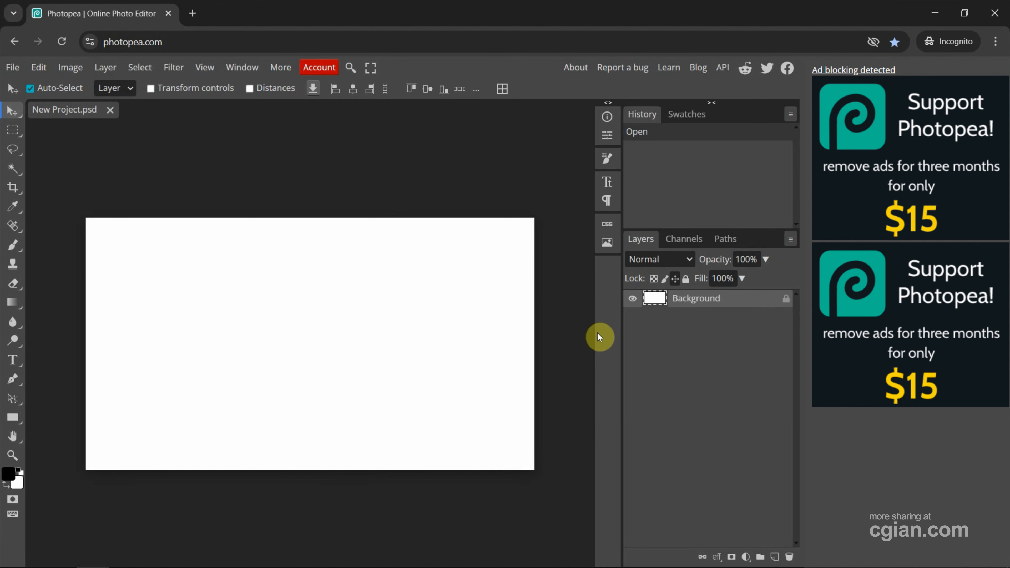
key("ctrl+0")
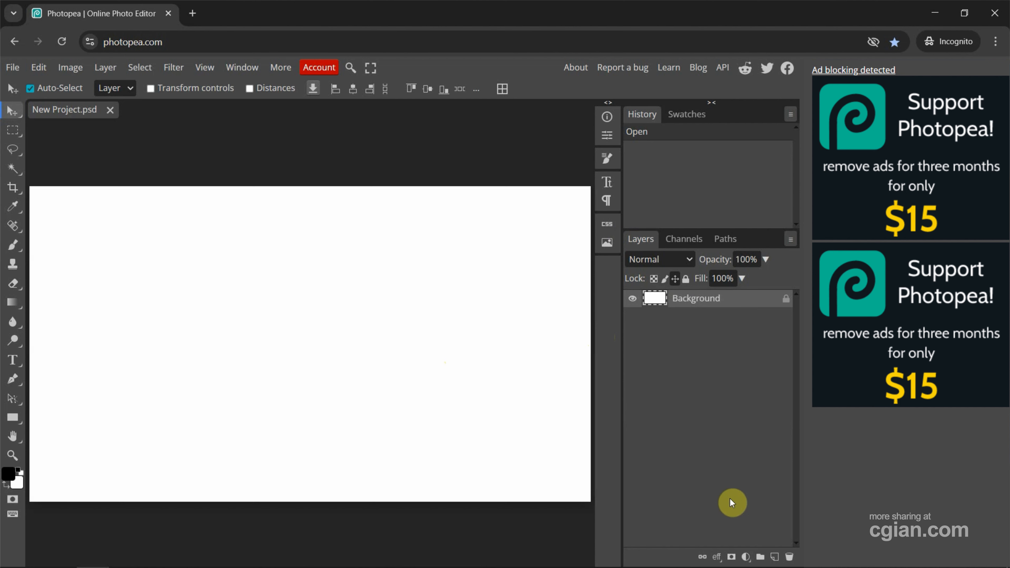
- Add a Gradient Fill layer above the Background and set the gradient's start color stop to turquoise, 00ffdd
left_click(748, 558)
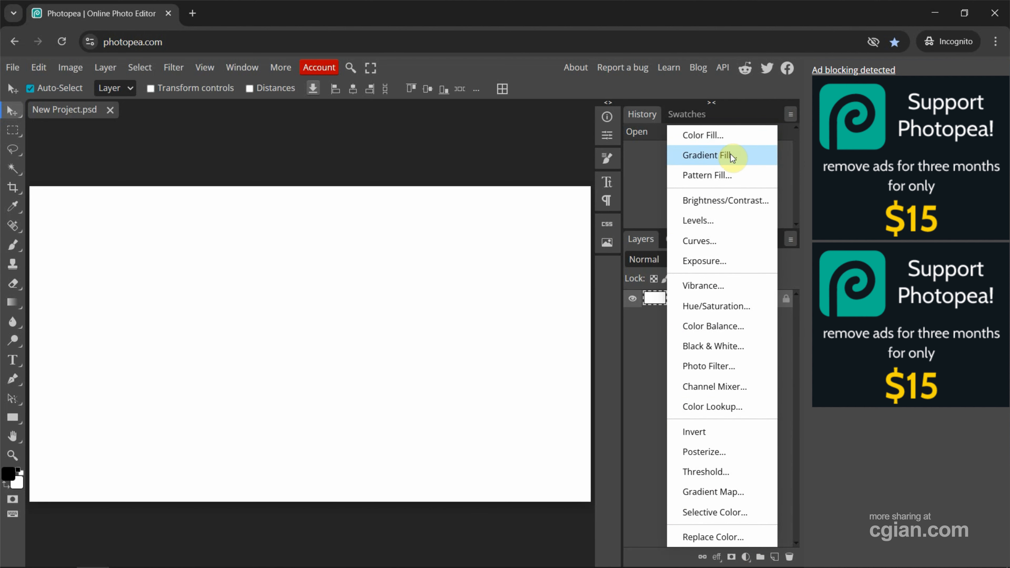
left_click(696, 156)
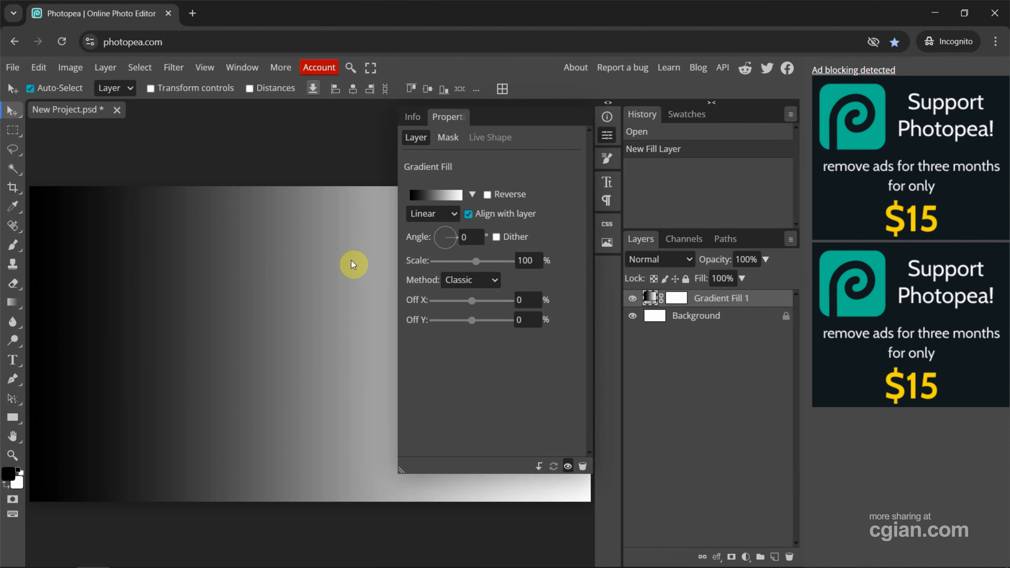
left_click(435, 193)
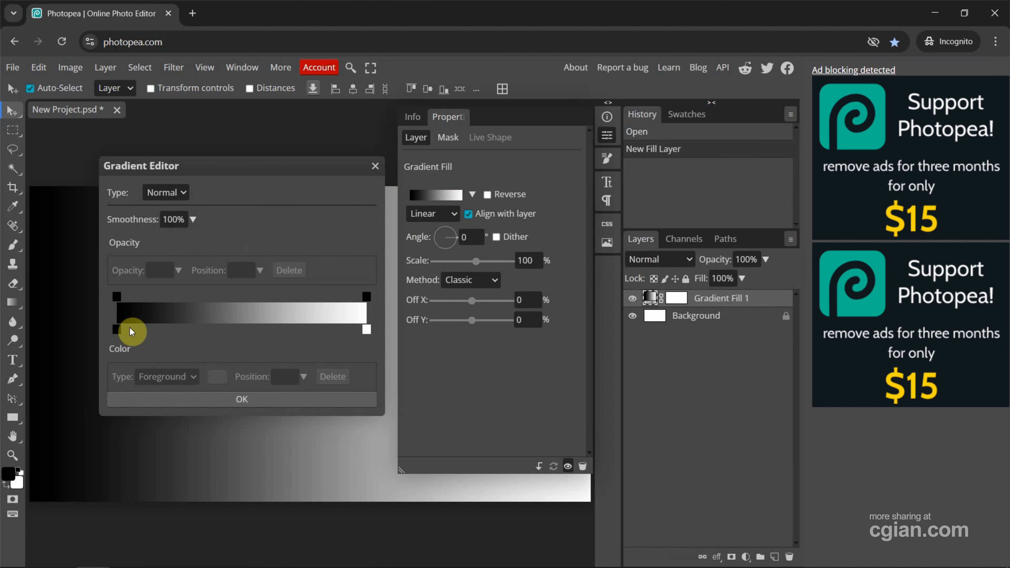
left_click(117, 330)
left_click(213, 376)
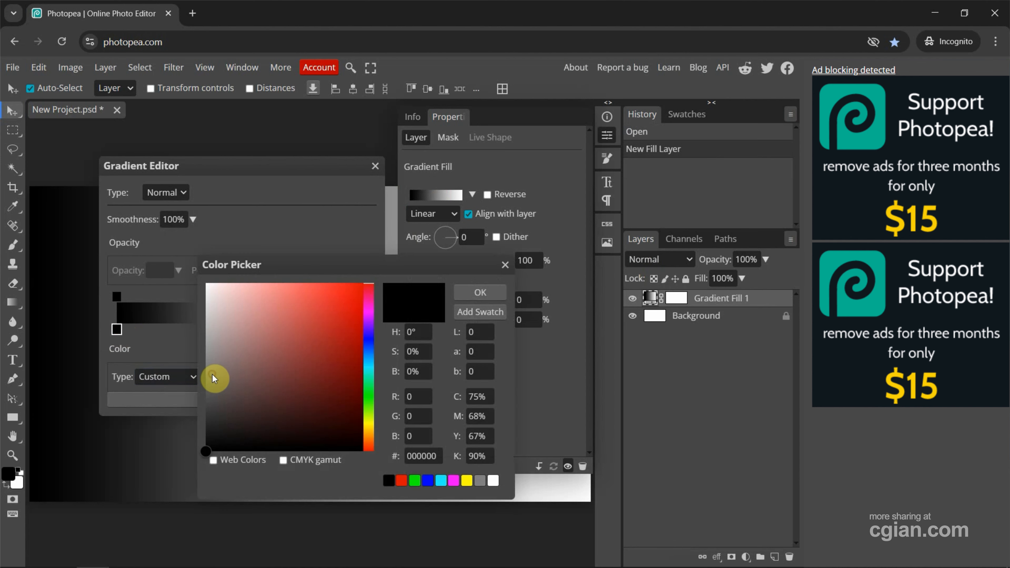
left_click_drag(259, 378, 268, 342)
mouse_move(360, 390)
left_mouse_down()
mouse_move(363, 363)
mouse_move(365, 371)
left_mouse_up()
mouse_move(280, 343)
left_mouse_down()
mouse_move(289, 352)
mouse_move(364, 281)
left_mouse_up()
left_click_drag(367, 352, 369, 370)
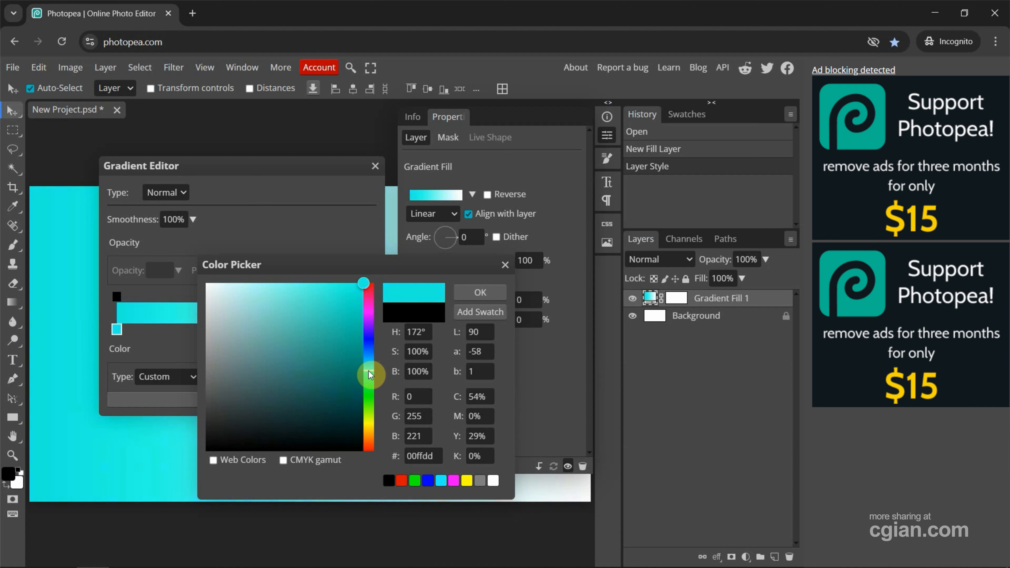
left_click(476, 290)
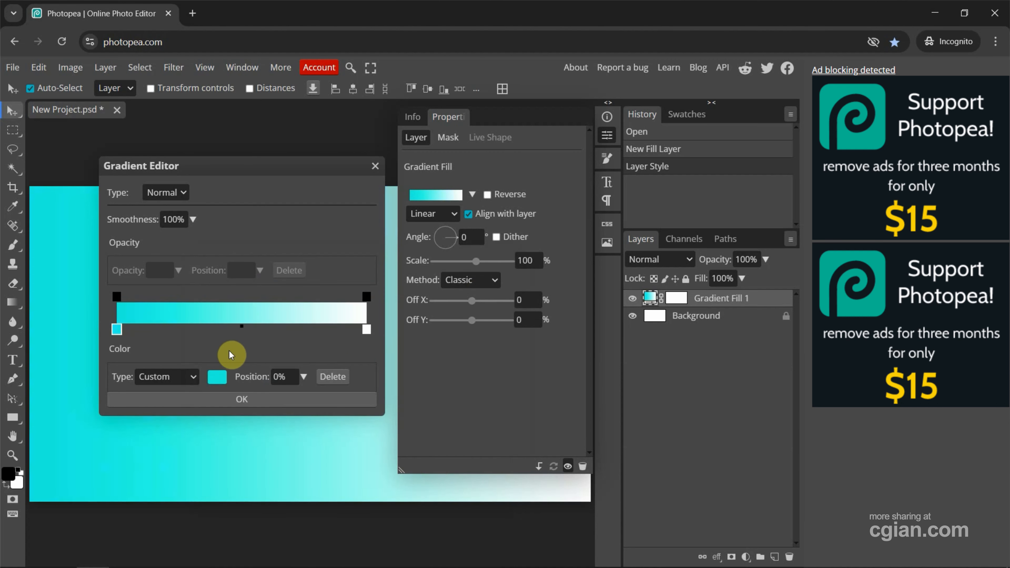
- Set the gradient's end color stop to pale cyan, b8fff5, and accept the gradient
left_click(367, 330)
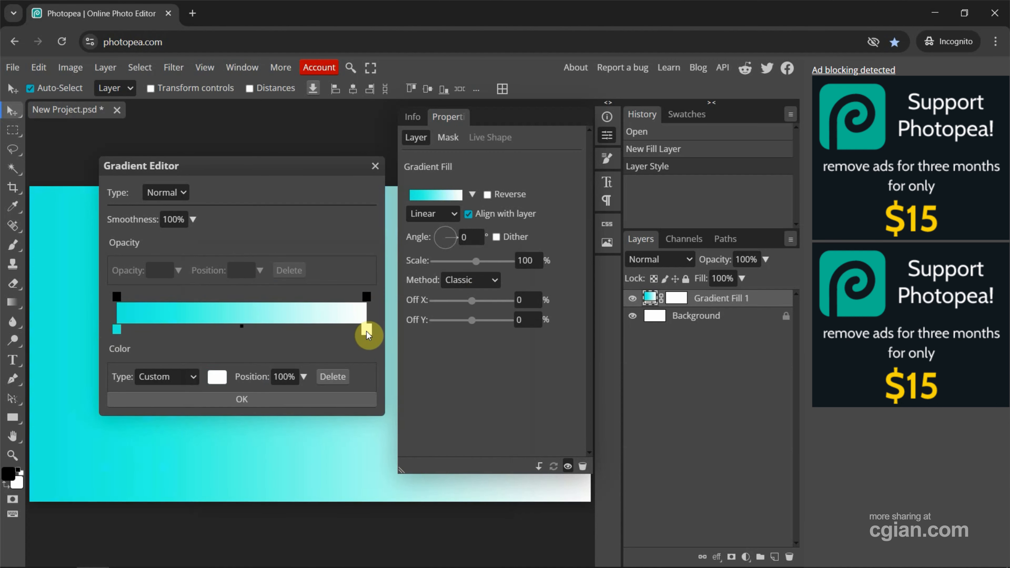
left_click(225, 384)
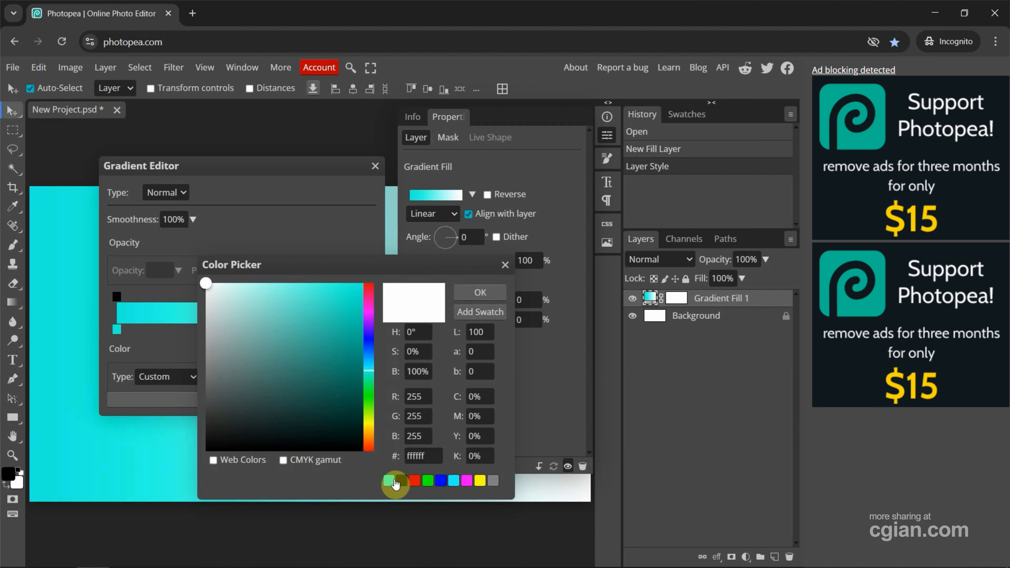
left_click(388, 480)
left_click_drag(336, 296, 250, 279)
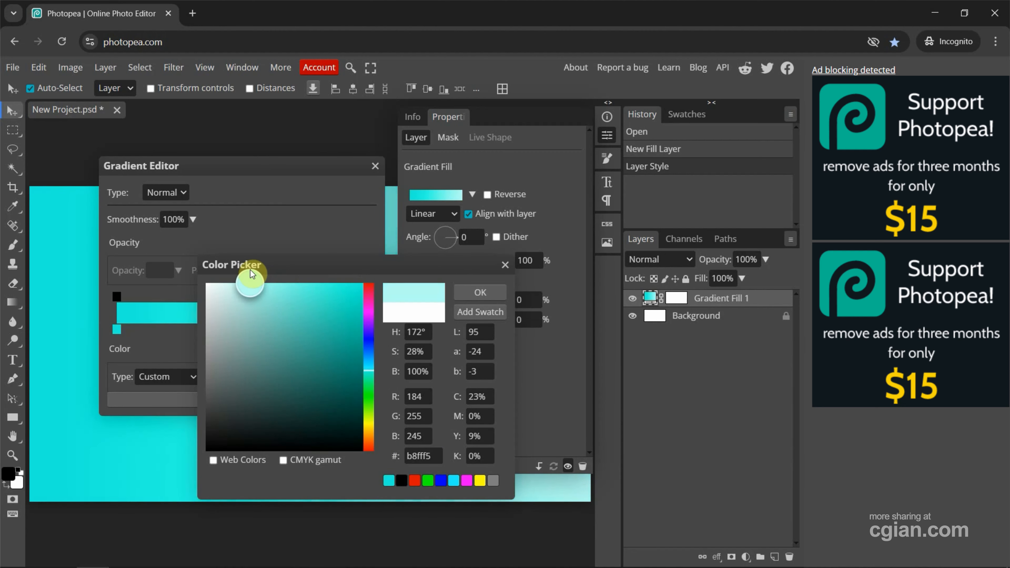
left_click(491, 292)
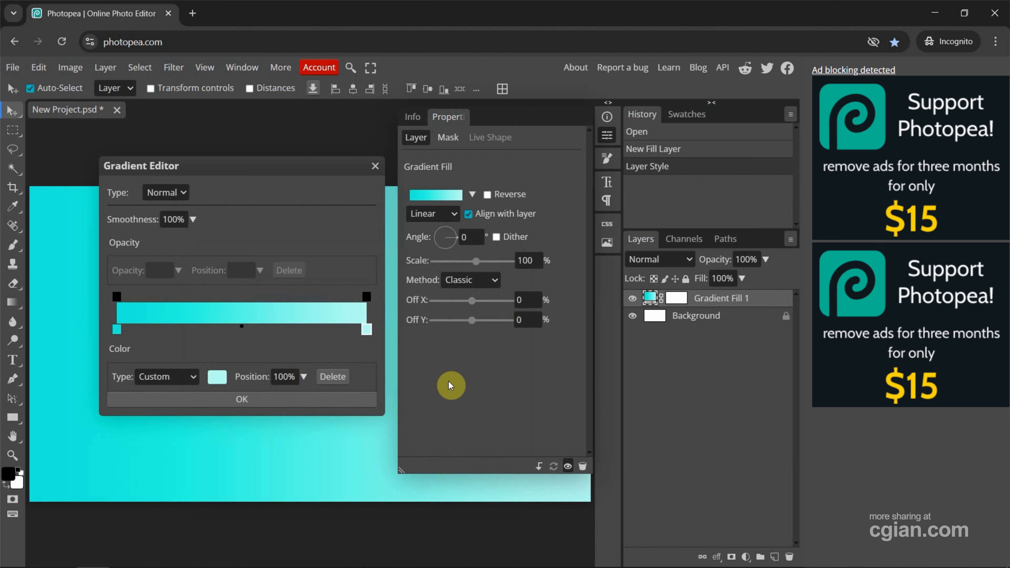
left_click(288, 399)
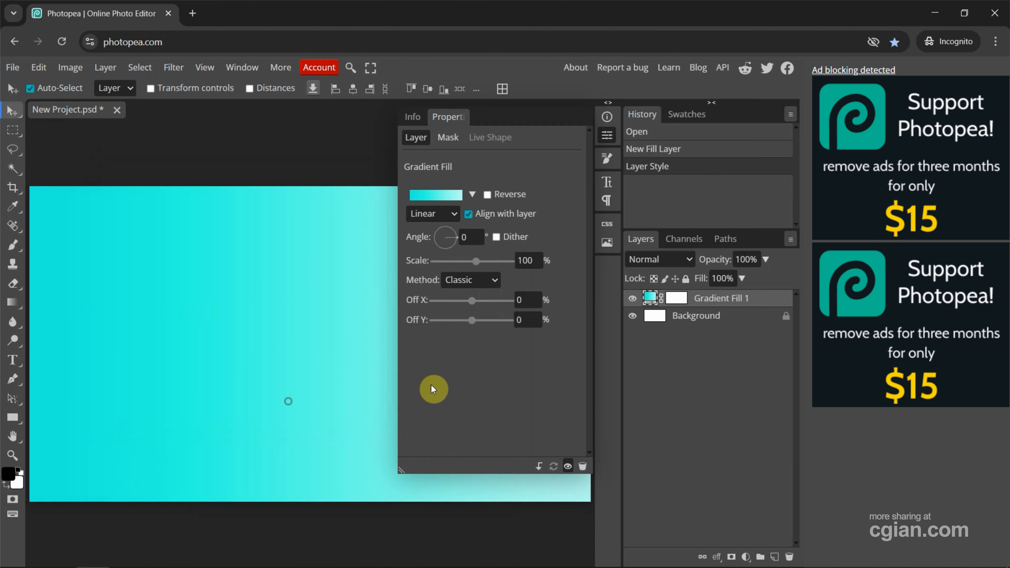
- Make the gradient fill radial and reversed, with angle -47°, scale 225%, horizontal offset -34% and vertical offset -14%
left_click(439, 212)
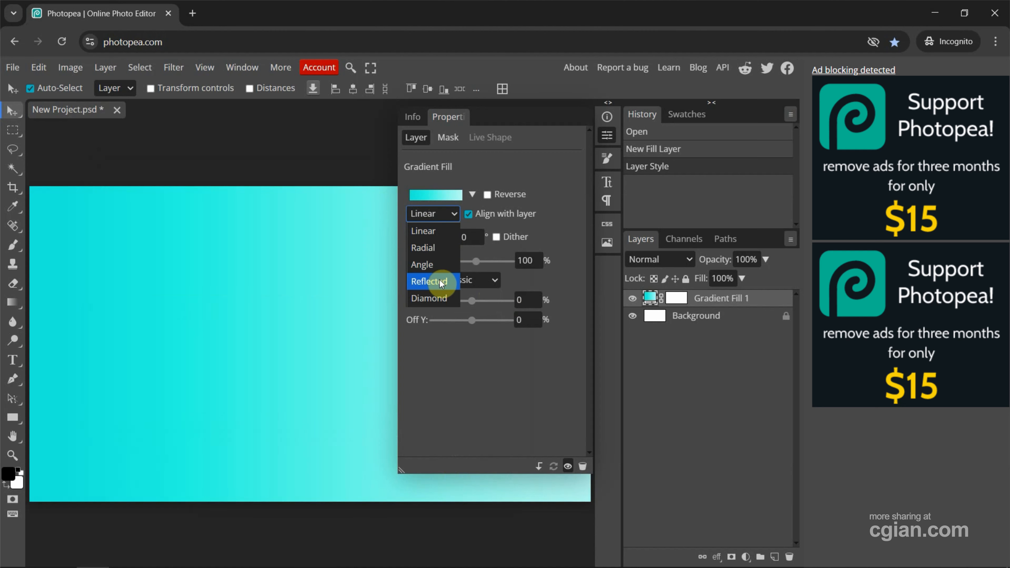
left_click(424, 248)
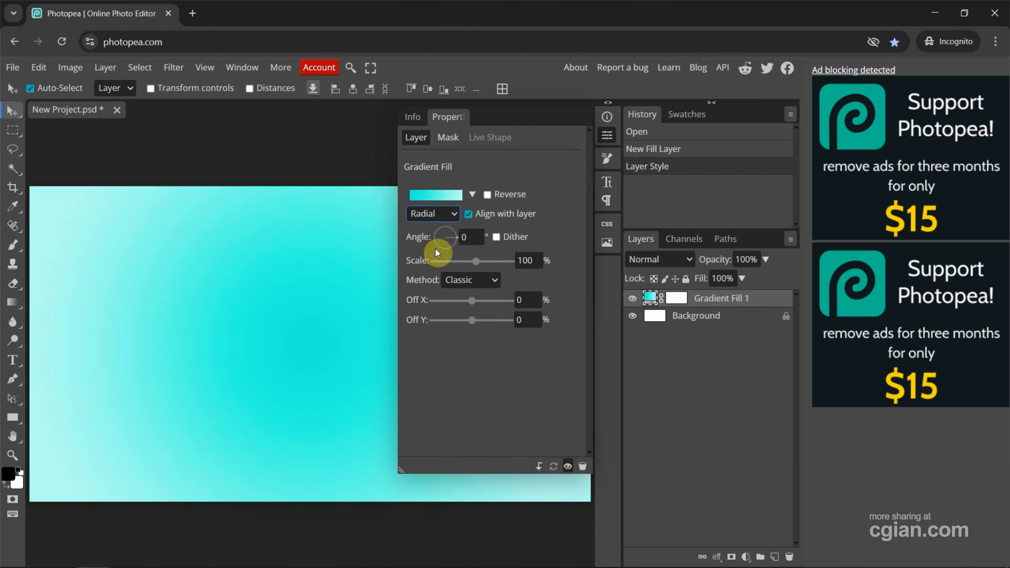
left_click_drag(447, 237, 458, 265)
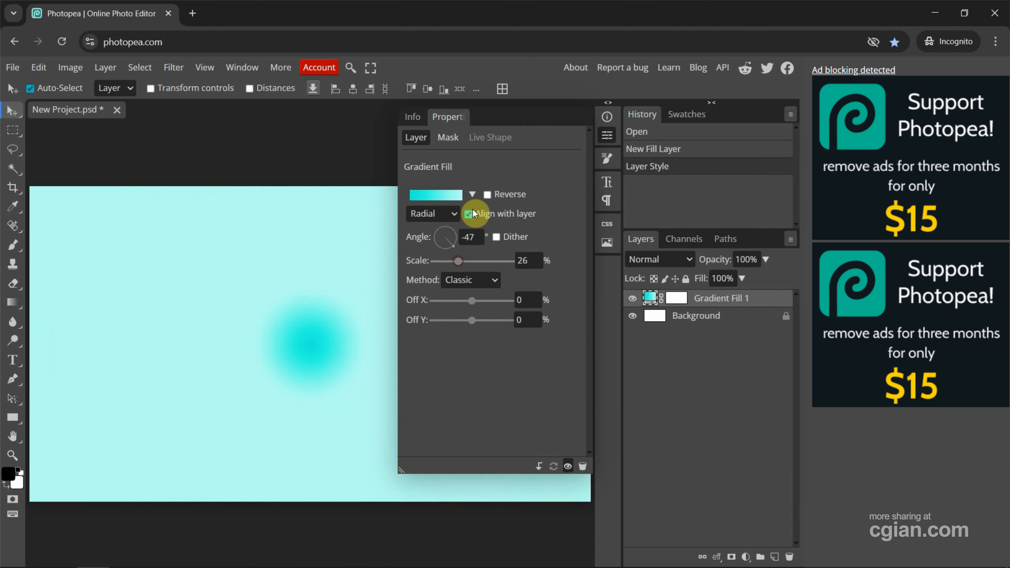
left_click(487, 195)
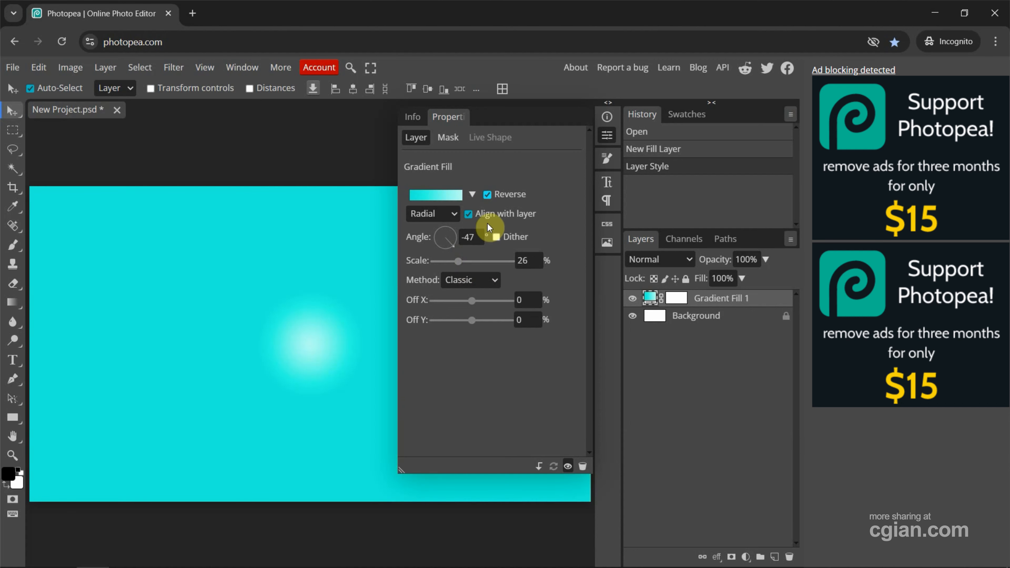
left_click_drag(466, 261, 490, 263)
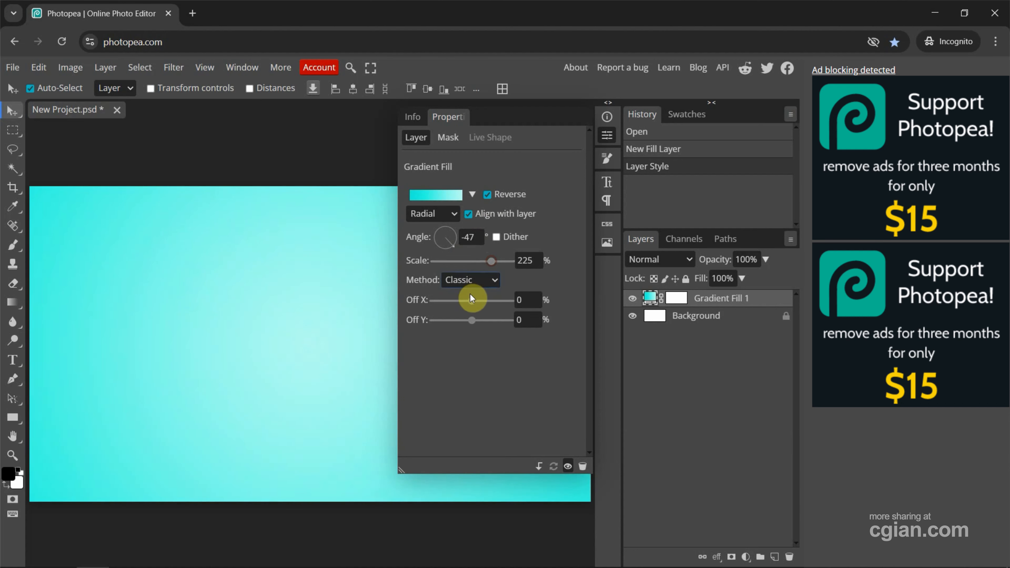
left_click_drag(471, 305, 467, 326)
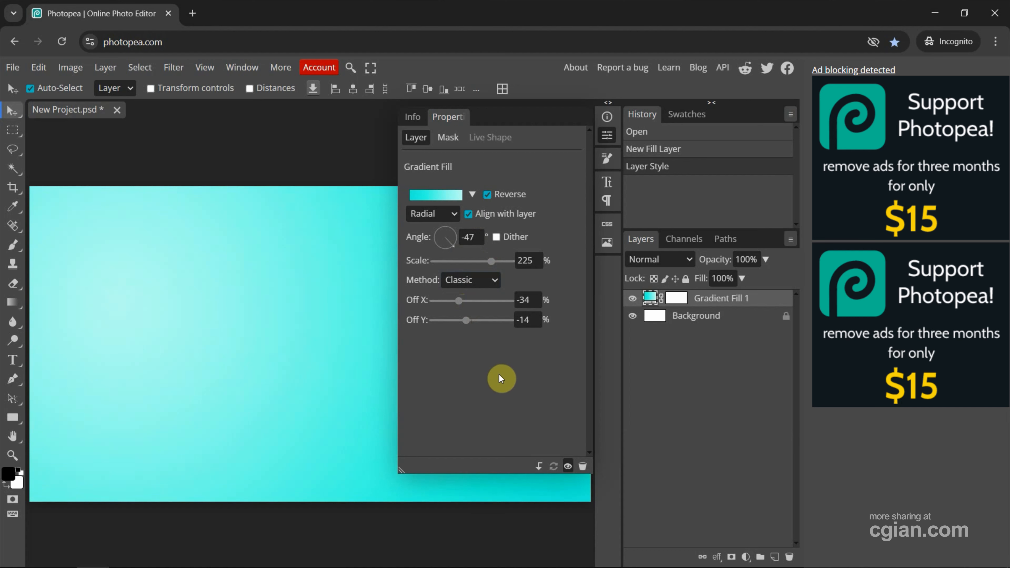
left_click(607, 137)
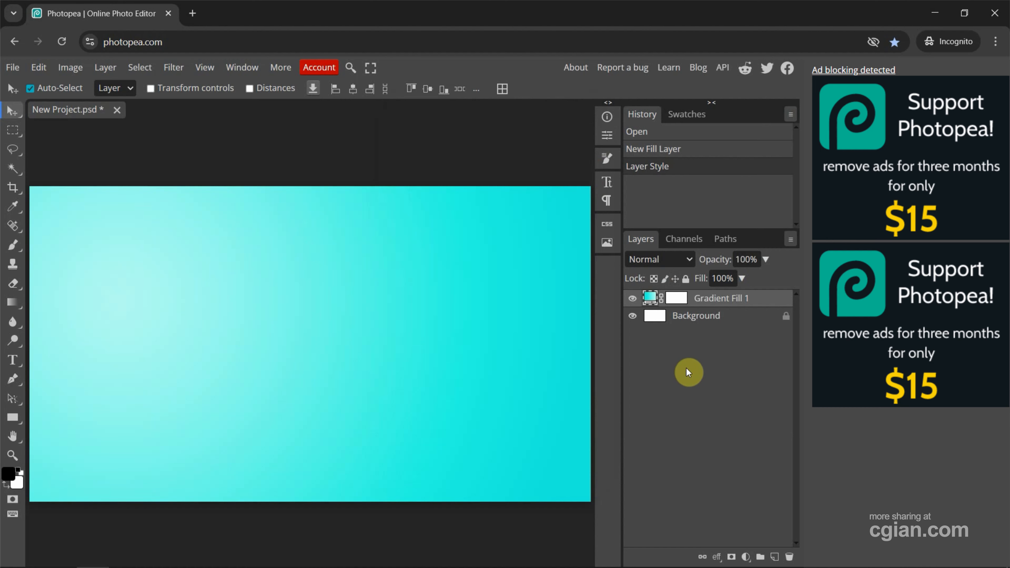
- Place the image of the woman on a green background from the practice folder into the thumbnail, spanning the full canvas width
left_click(63, 554)
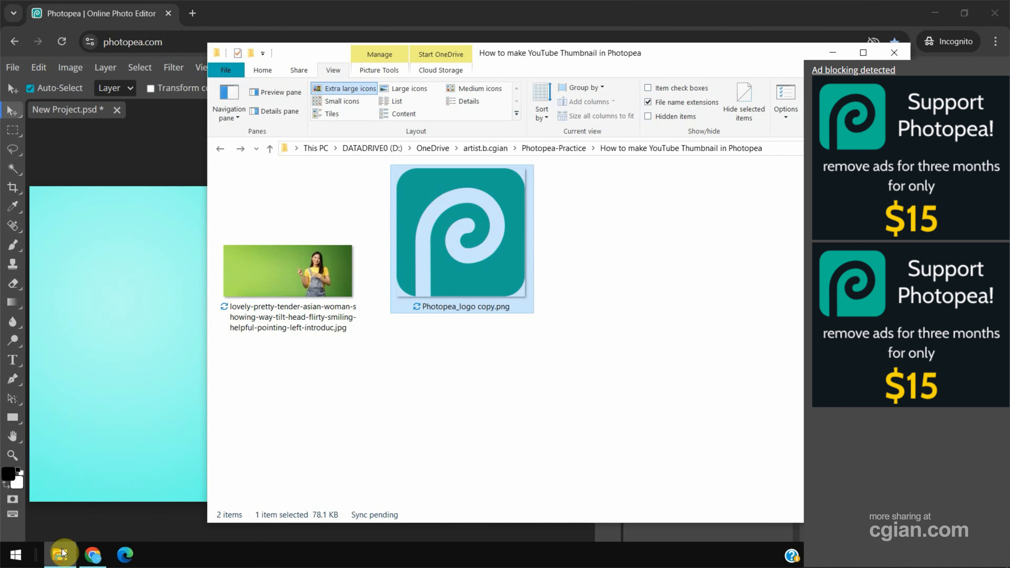
left_click(308, 266)
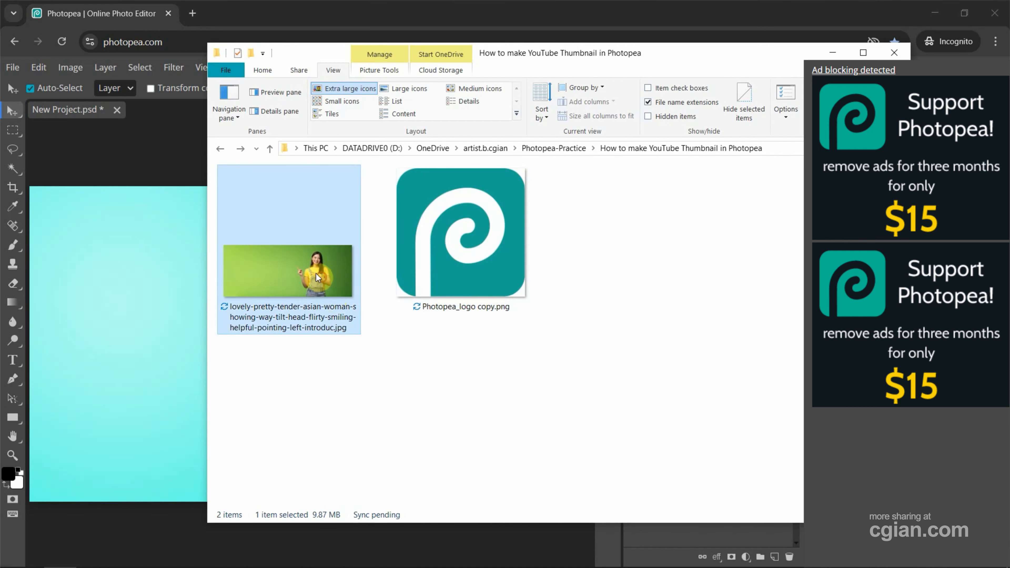
left_click_drag(316, 273, 142, 294)
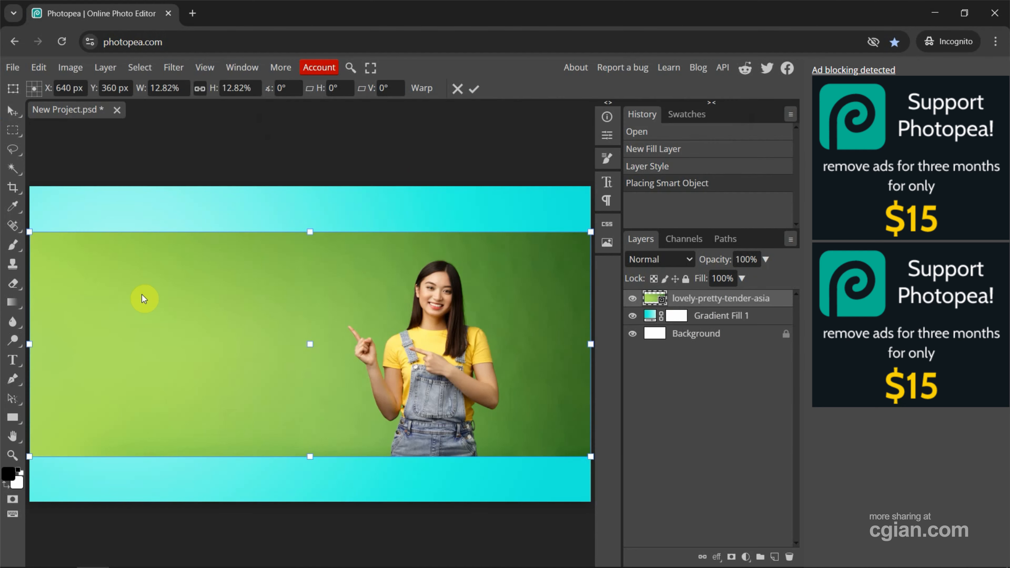
key("Return")
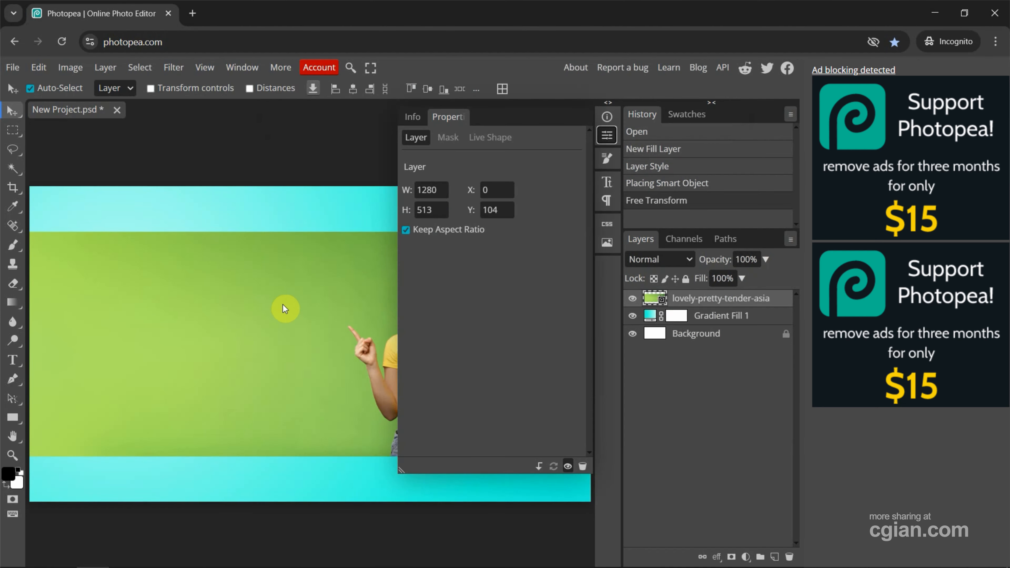
left_click(606, 135)
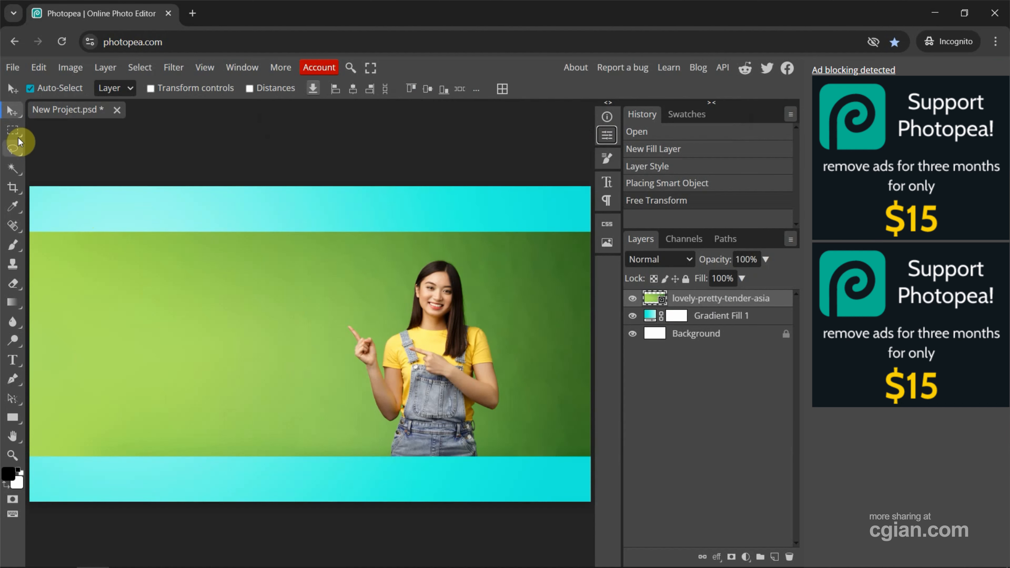
- Draw a rectangular selection closely around the woman, from above her head to the photo's lower edge
right_click(13, 130)
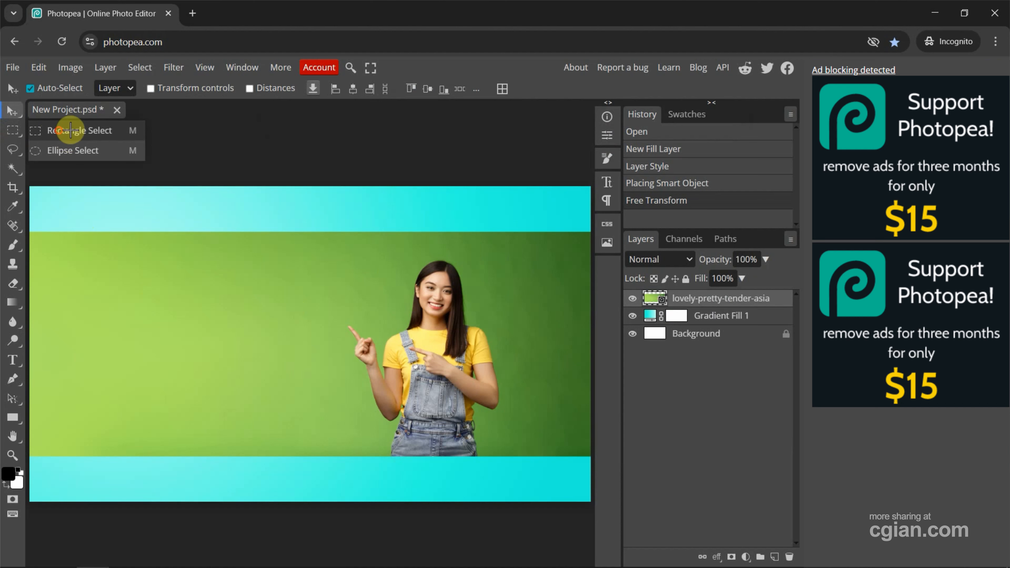
left_click(60, 131)
left_click_drag(341, 251, 509, 460)
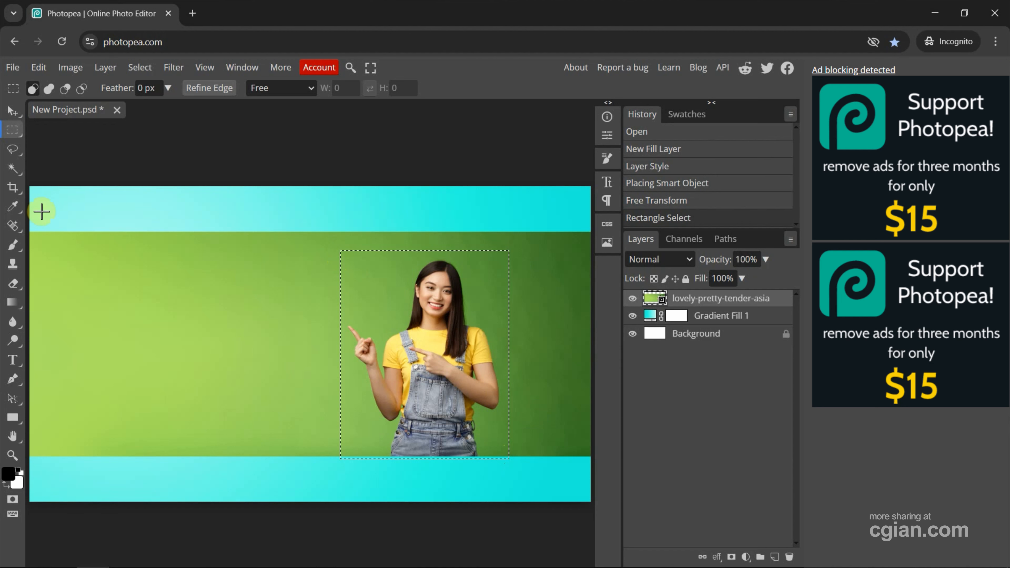
- Subtract the green areas to the left of, above and to the right of the woman from the selection using the Magic Wand
right_click(14, 169)
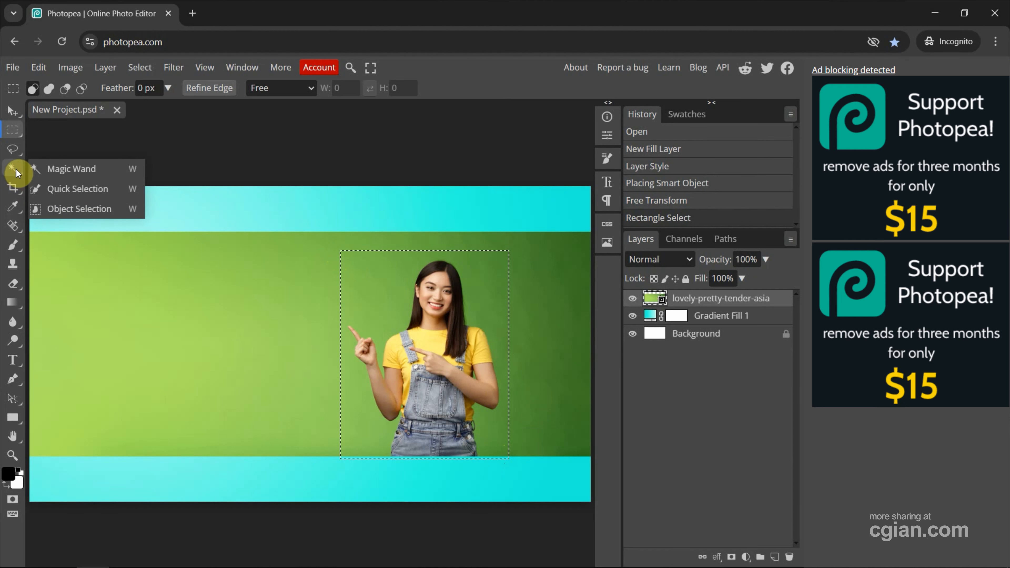
left_click(61, 171)
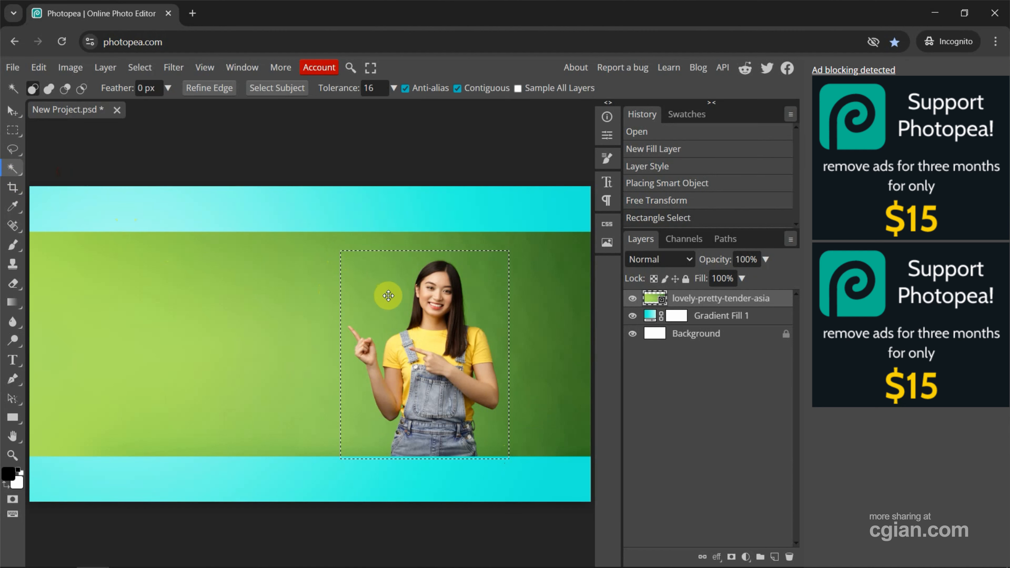
key("alt")
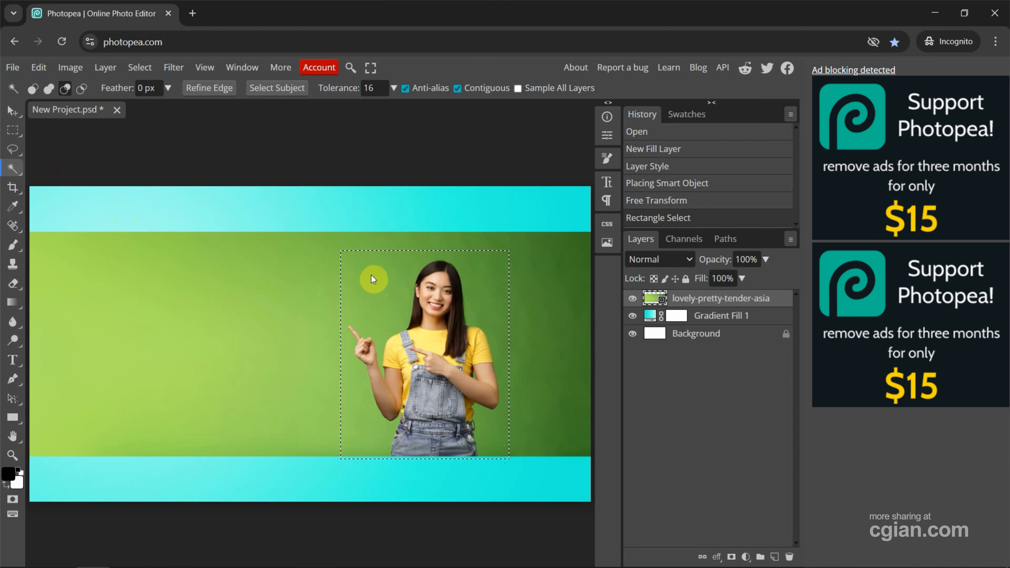
left_click(371, 275, "alt")
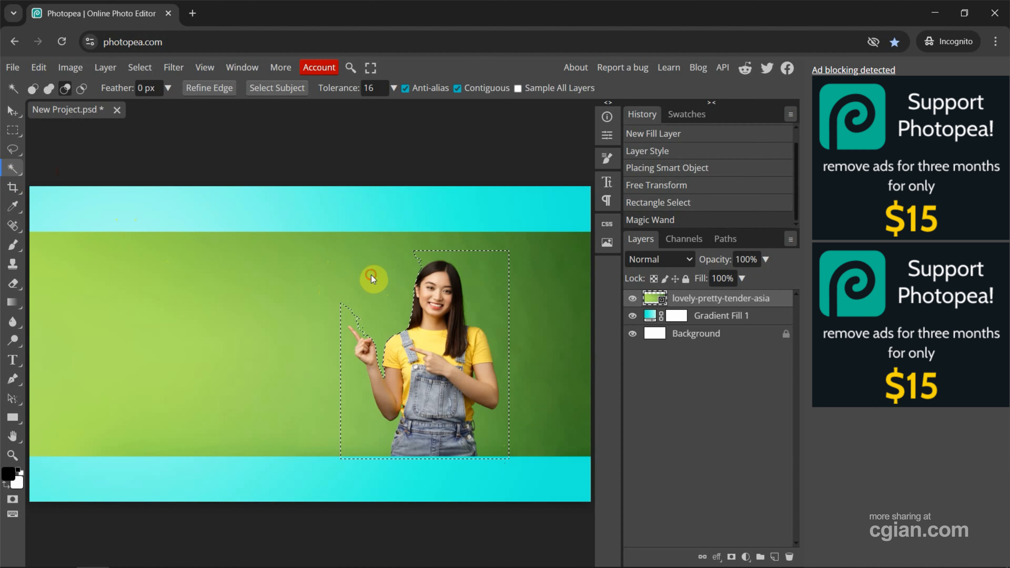
left_click(458, 262, "alt")
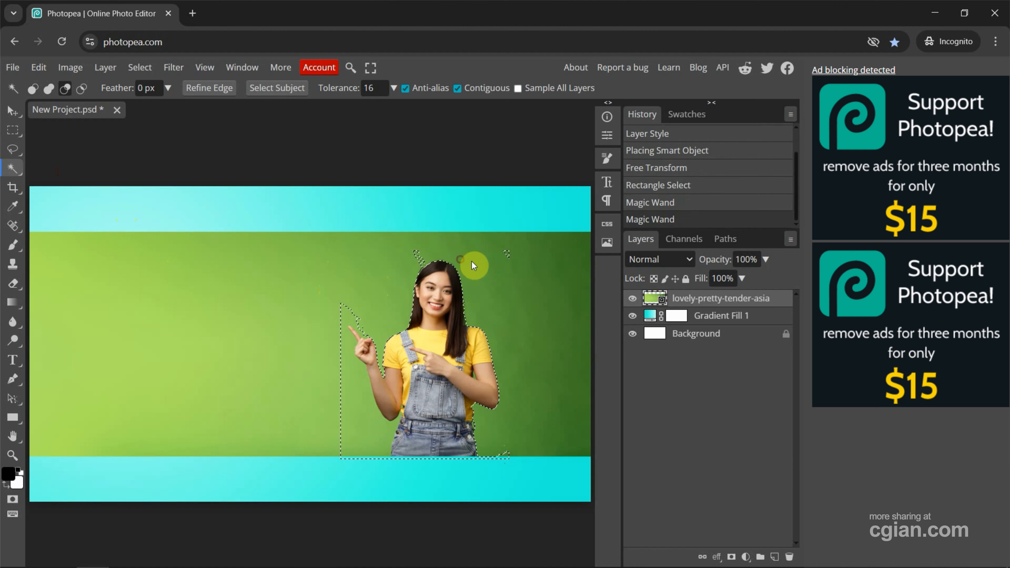
- Subtract the remaining green patches from the selection with Magic Wand tolerance 32, and add a raster mask to the woman's layer from it
double_click(369, 90)
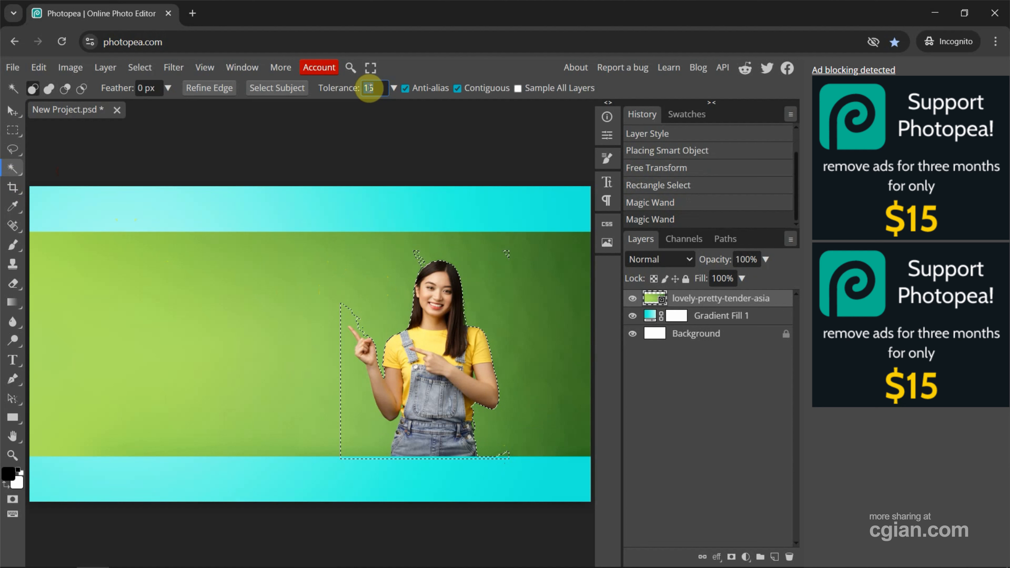
type("32")
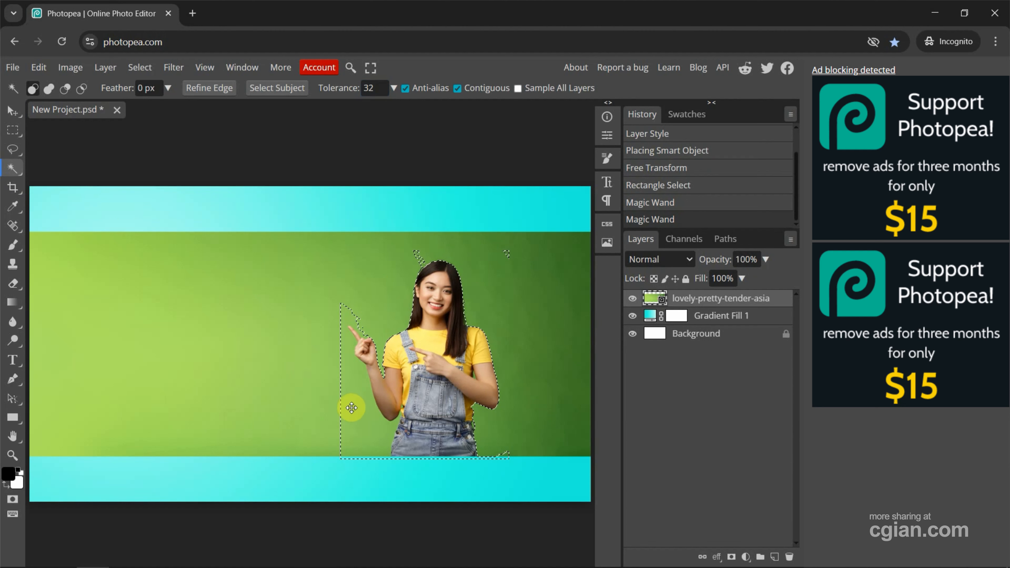
key("alt")
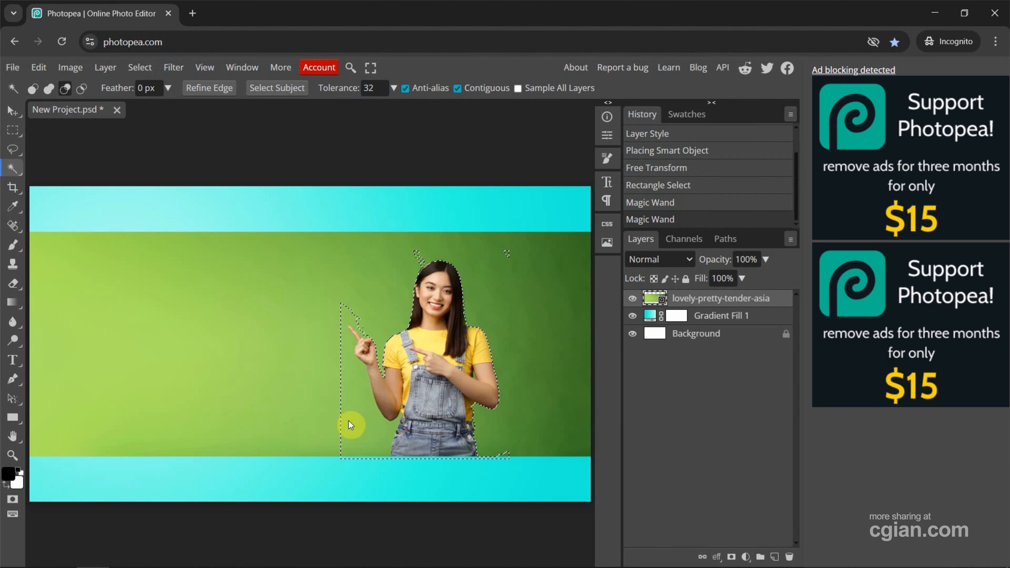
left_click(349, 422, "alt")
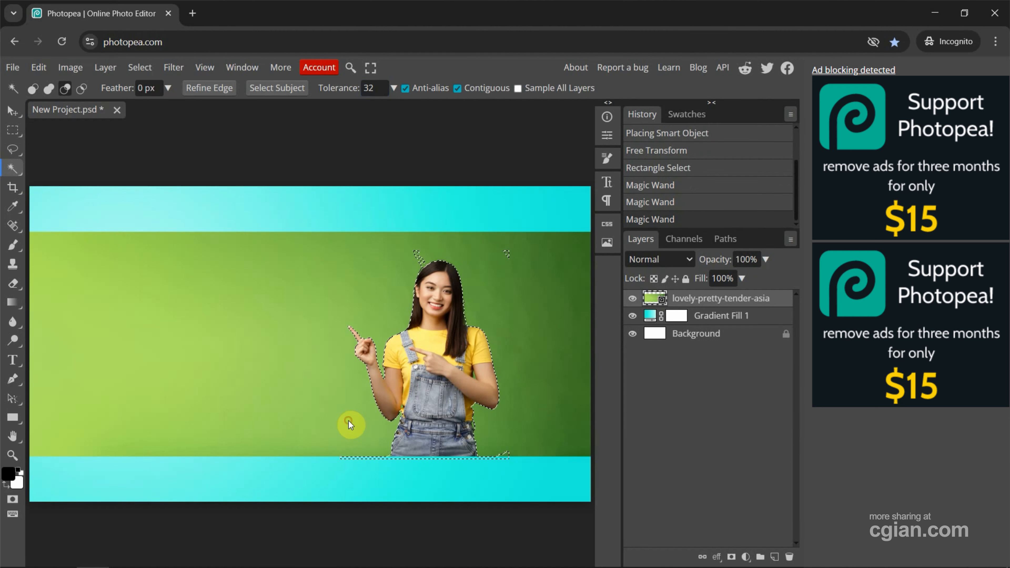
left_click(502, 453, "alt")
left_click(417, 256, "alt")
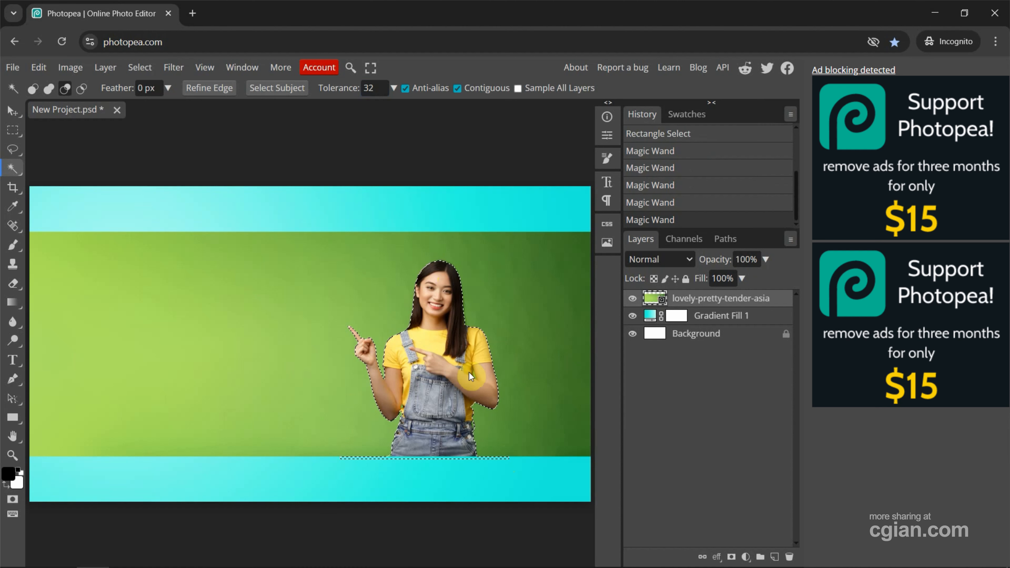
left_click(474, 393, "alt")
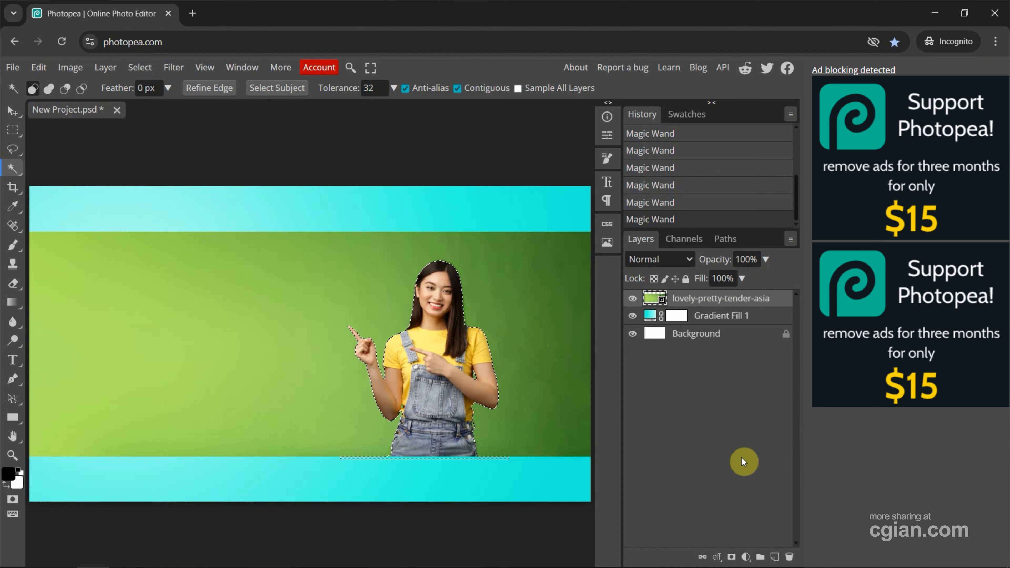
left_click(731, 557)
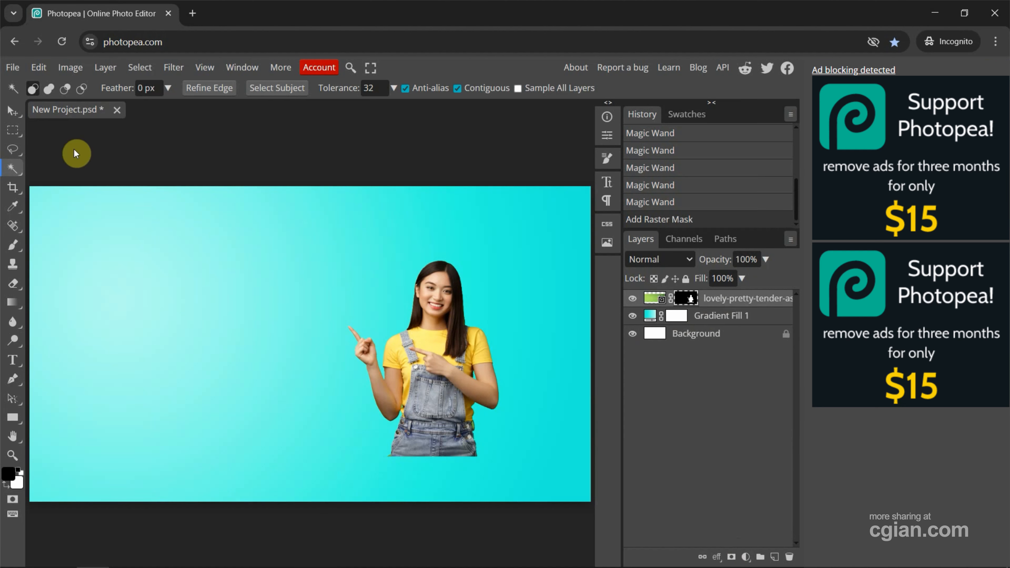
- Free-transform the woman to about 19.47% scale, centred at about X 591 px, Y 360 px, so her cut-off waist meets the canvas's lower edge
left_click(41, 68)
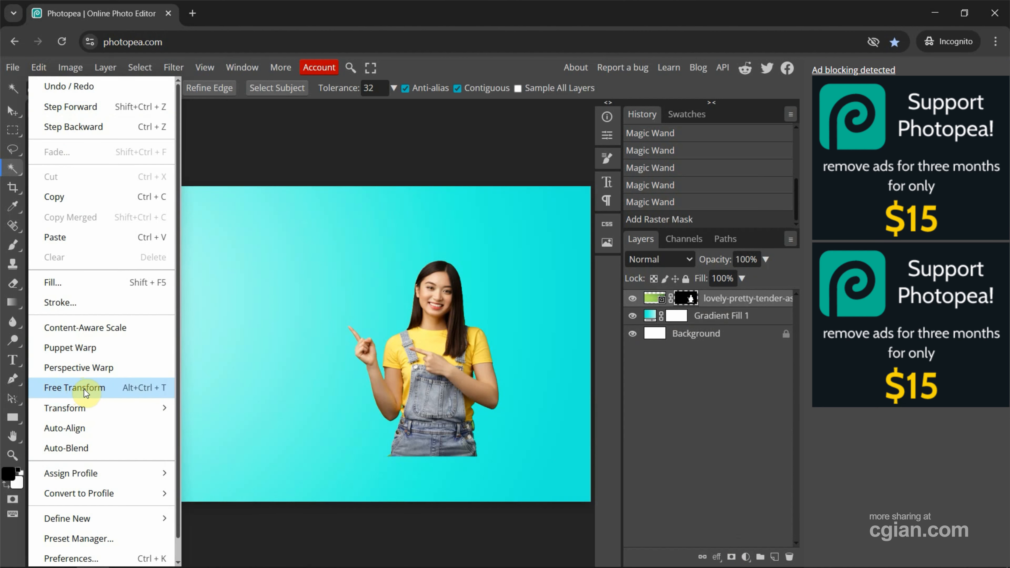
left_click(128, 389)
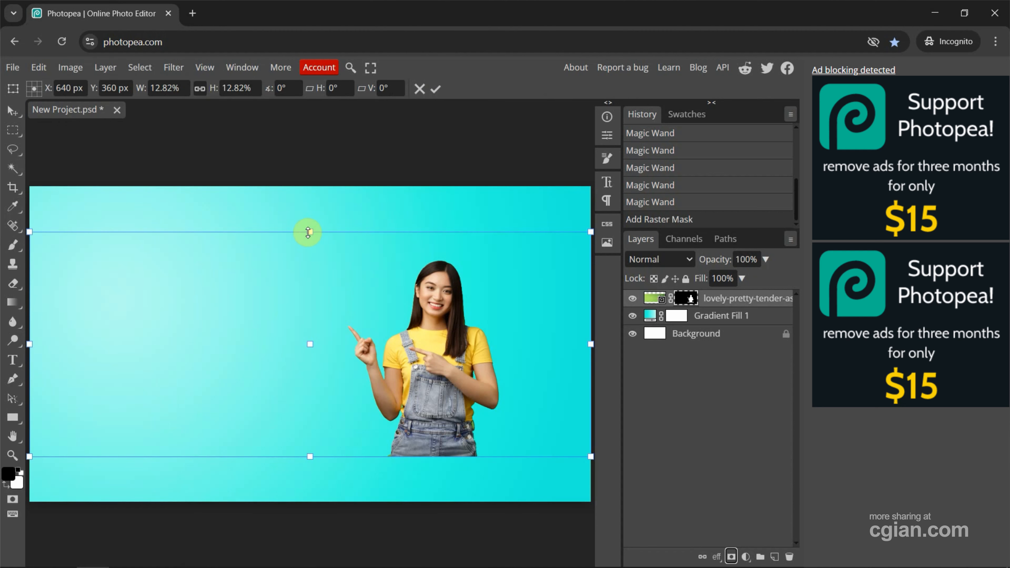
left_click_drag(310, 231, 326, 174)
left_click_drag(340, 142, 338, 144)
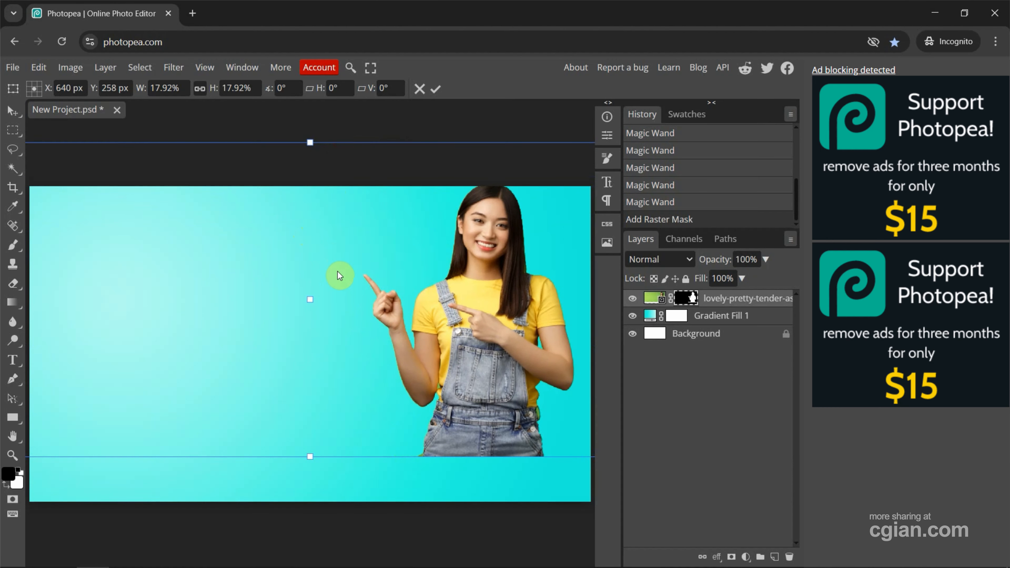
scroll(338, 275, "down", 2)
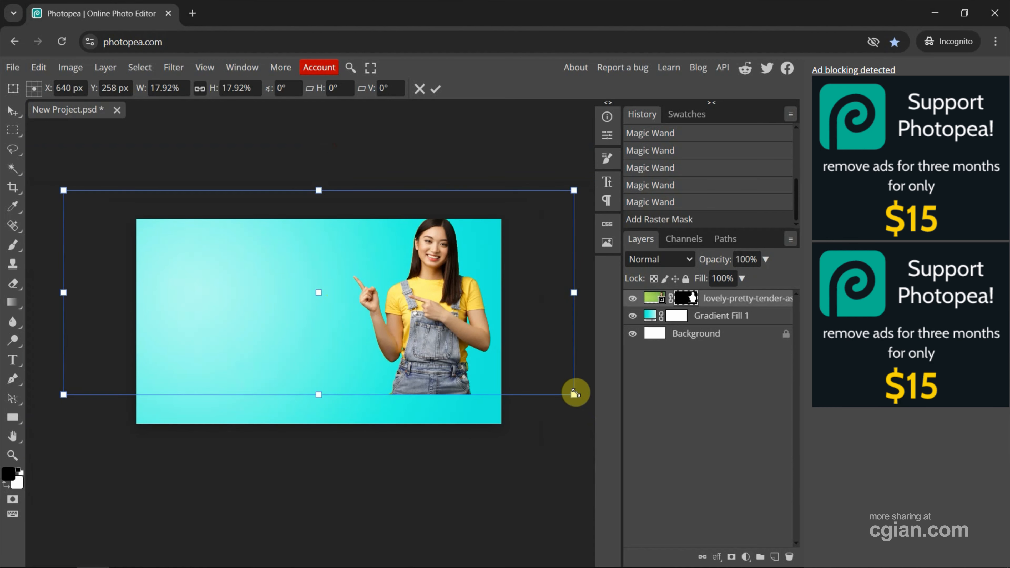
left_click_drag(575, 395, 600, 413)
left_click_drag(501, 397, 421, 382)
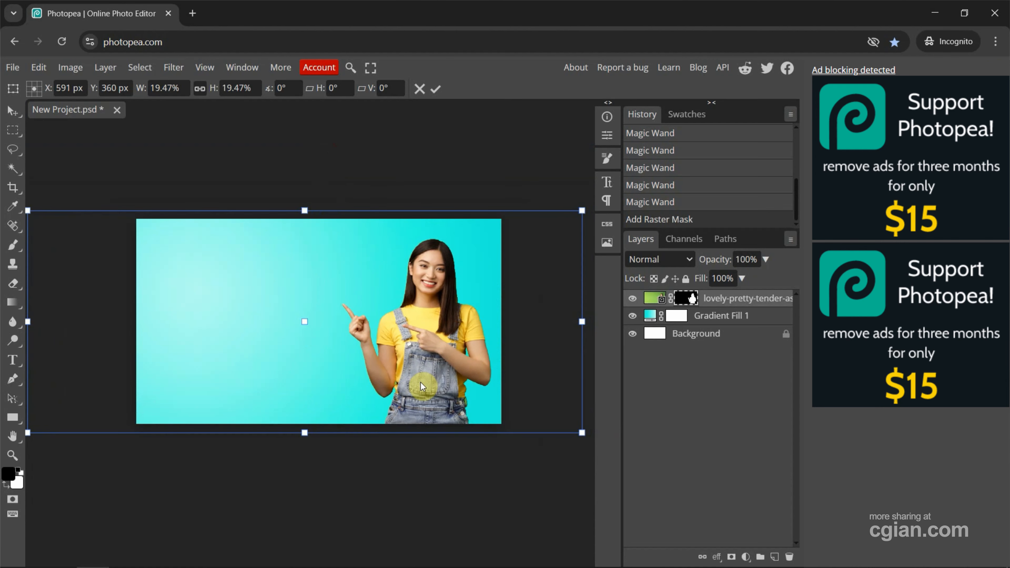
key("Return")
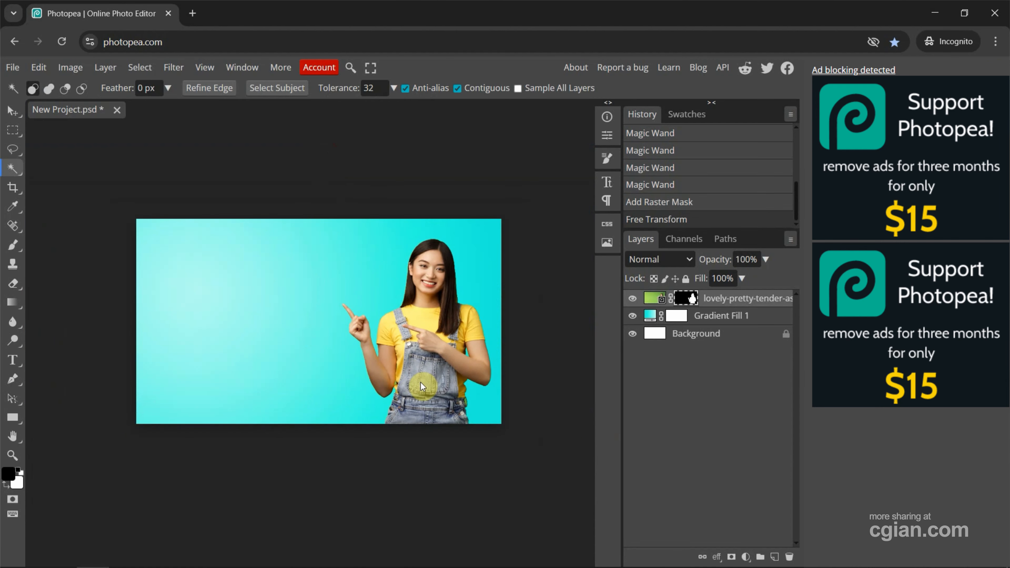
key("ctrl+0")
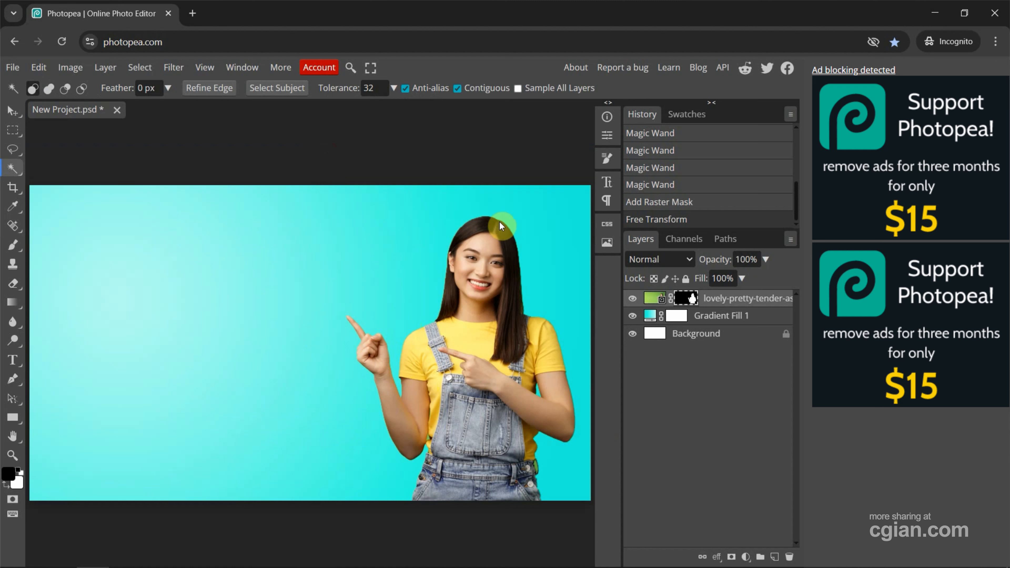
- Add a Stroke layer style of about 16 px to the woman's layer
double_click(777, 305)
left_click(779, 307)
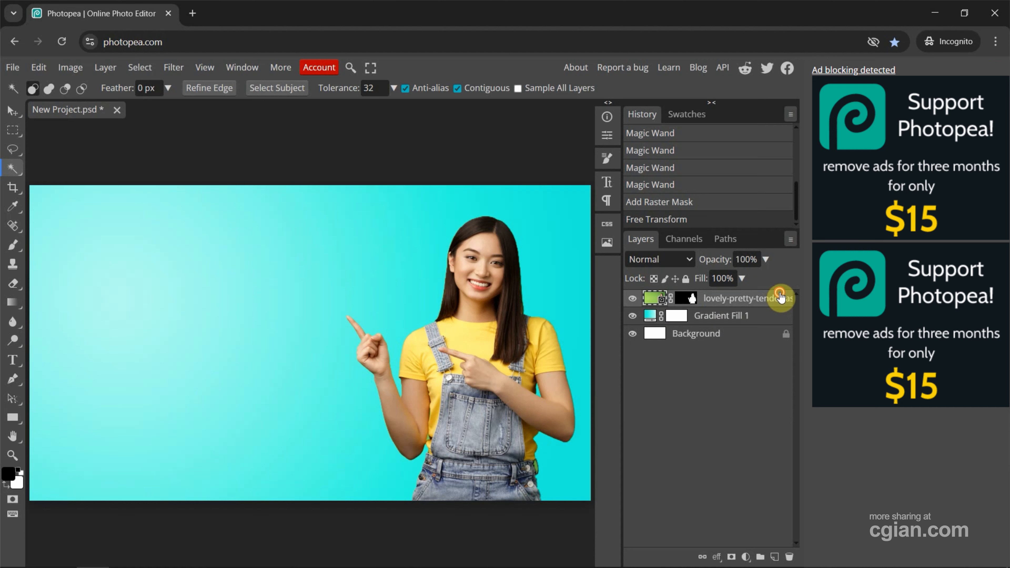
double_click(782, 297)
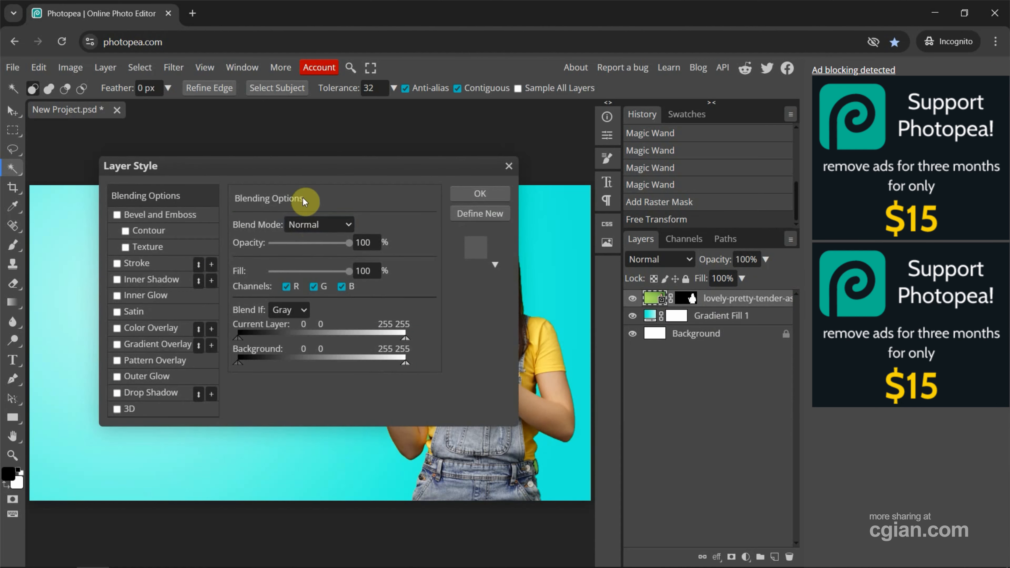
left_click_drag(311, 168, 245, 256)
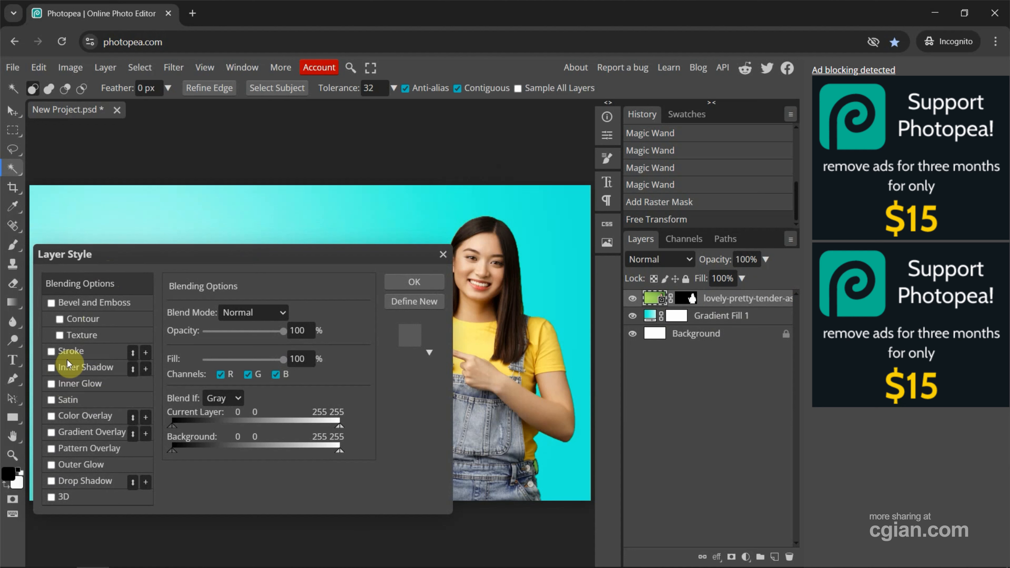
left_click(53, 352)
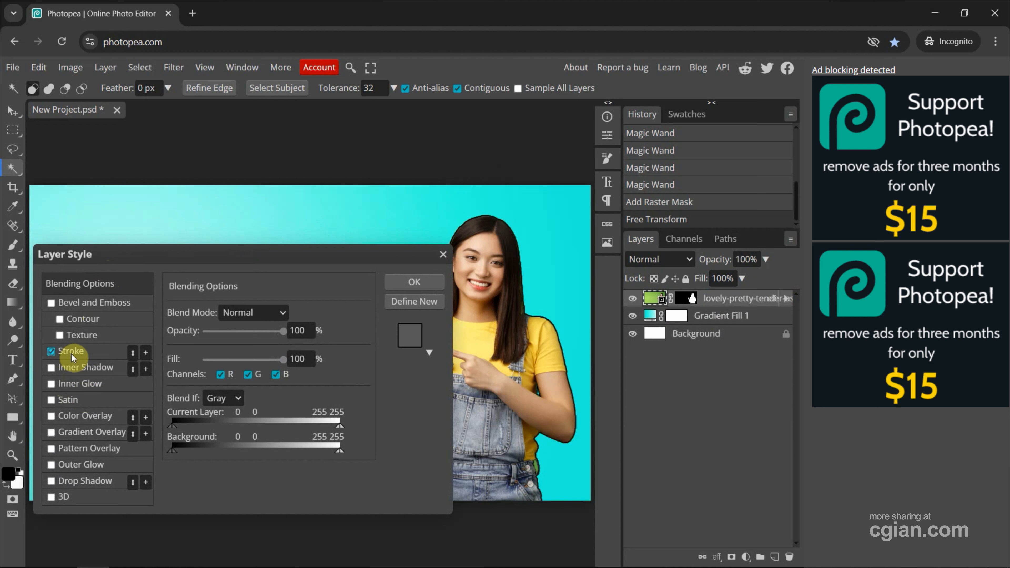
left_click(74, 352)
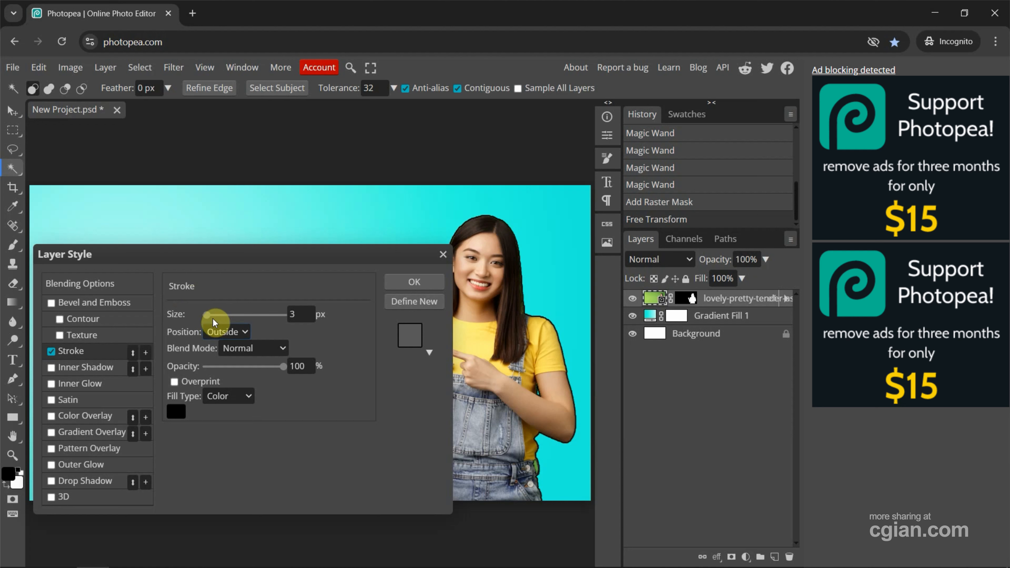
left_click_drag(213, 319, 213, 322)
- Set the stroke color around the woman to white and accept the layer style
left_click(180, 413)
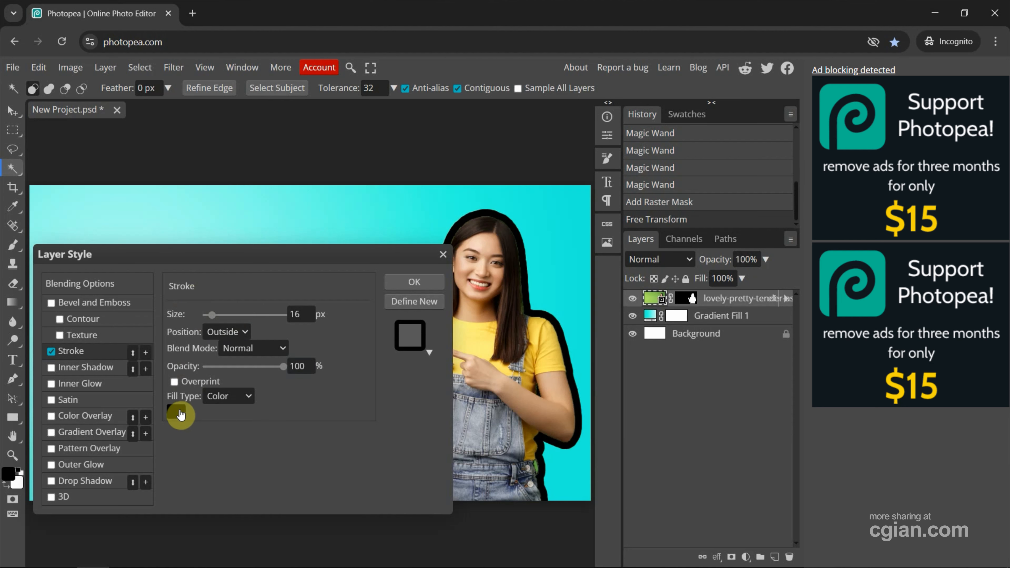
left_click_drag(229, 304, 206, 278)
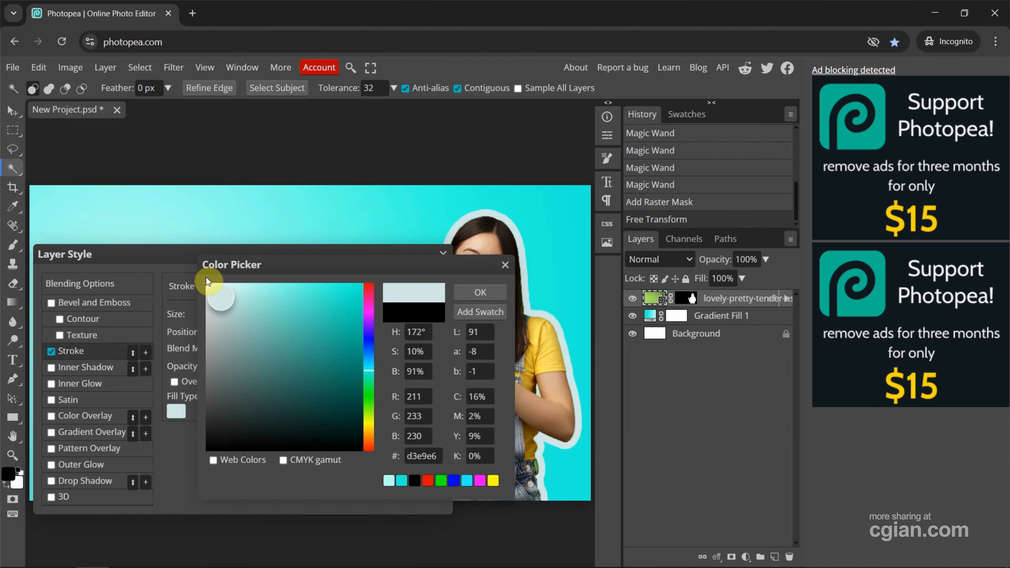
left_click(487, 292)
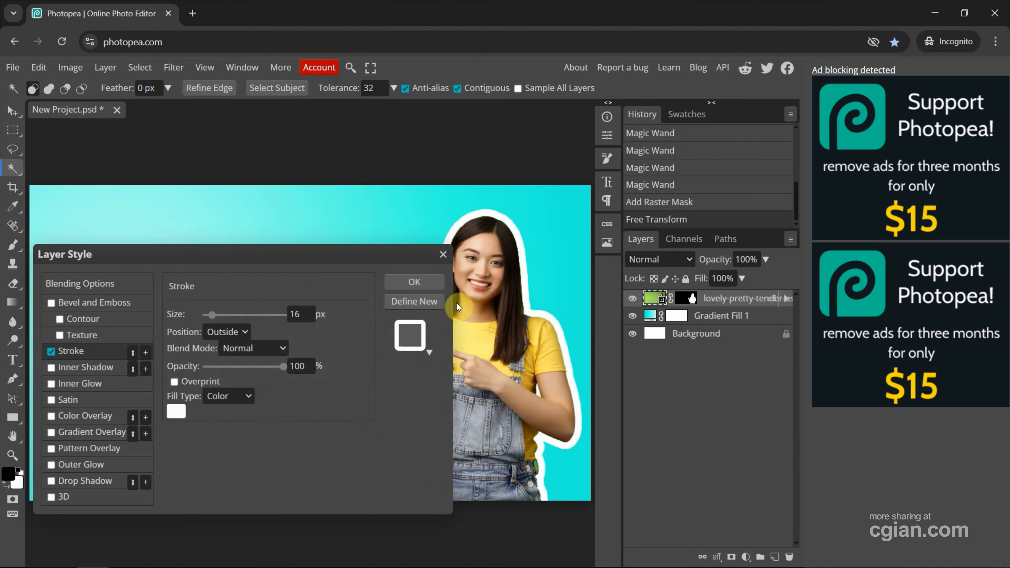
left_click(413, 281)
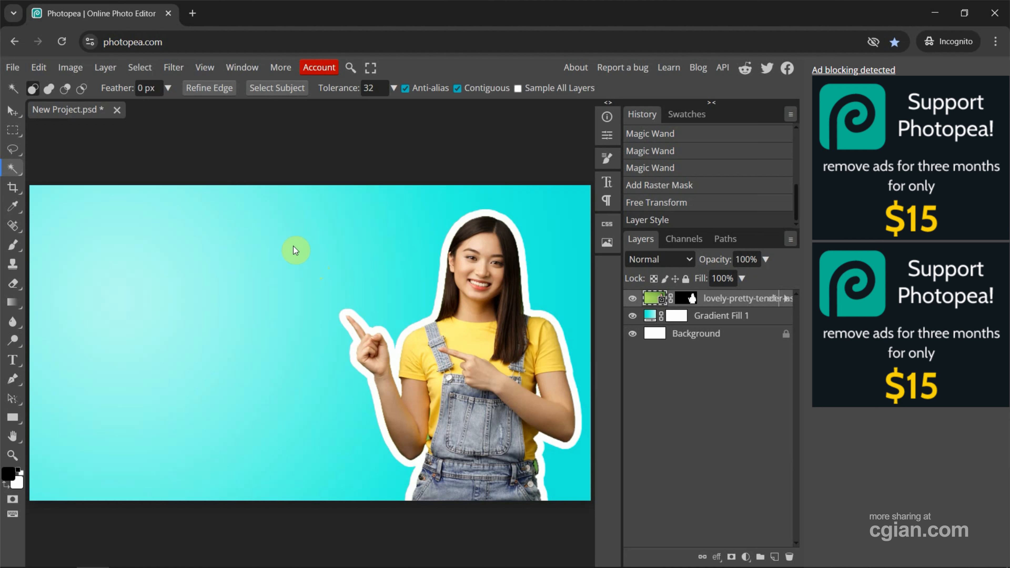
- Add horizontal text on the empty left side of the canvas reading "How to make", "YouTube" and "Thumbnail" on three lines
right_click(14, 362)
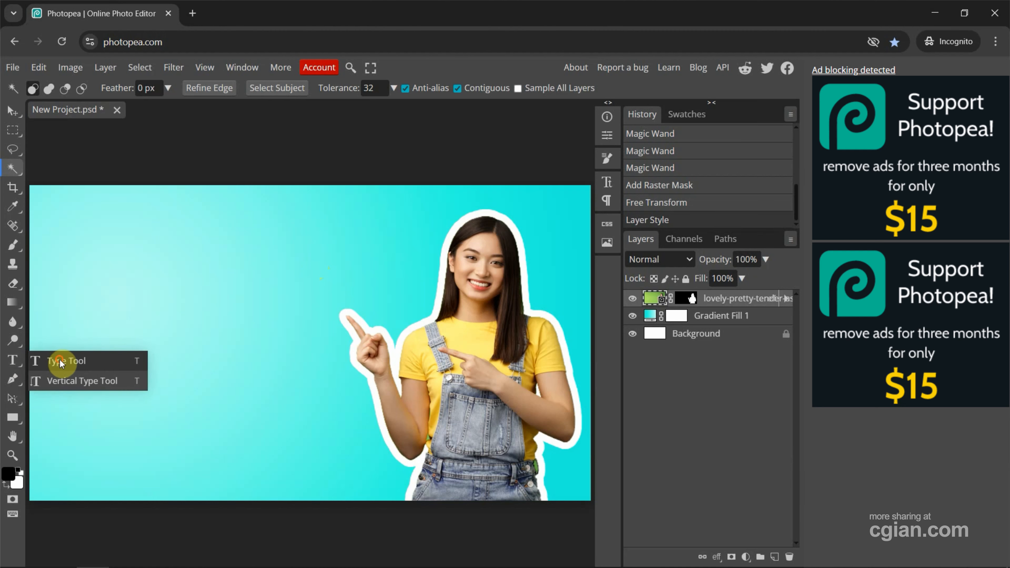
left_click(61, 361)
left_click(90, 325)
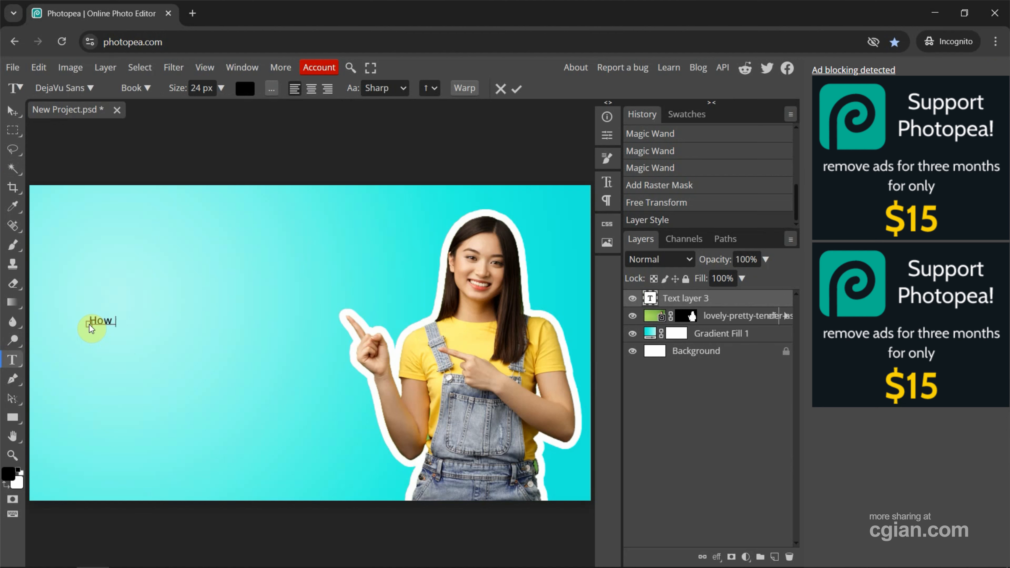
type("How to make")
type("Youtub")
key("BackSpace")
key("BackSpace")
type("Tube ")
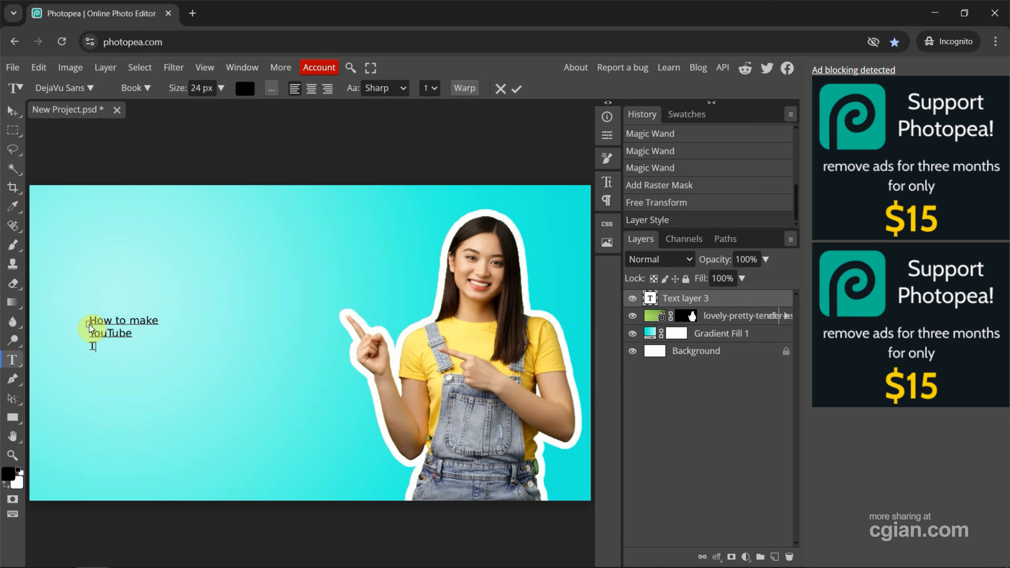
type("Thumbnail")
- Select all of the title text and set its DejaVu Sans font style to Bold
triple_click(120, 334)
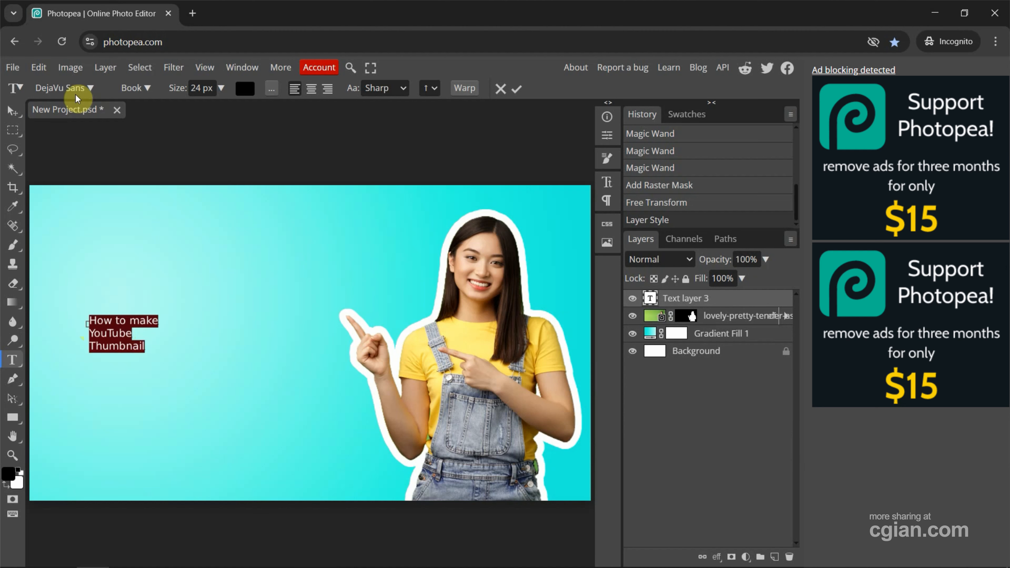
left_click(84, 88)
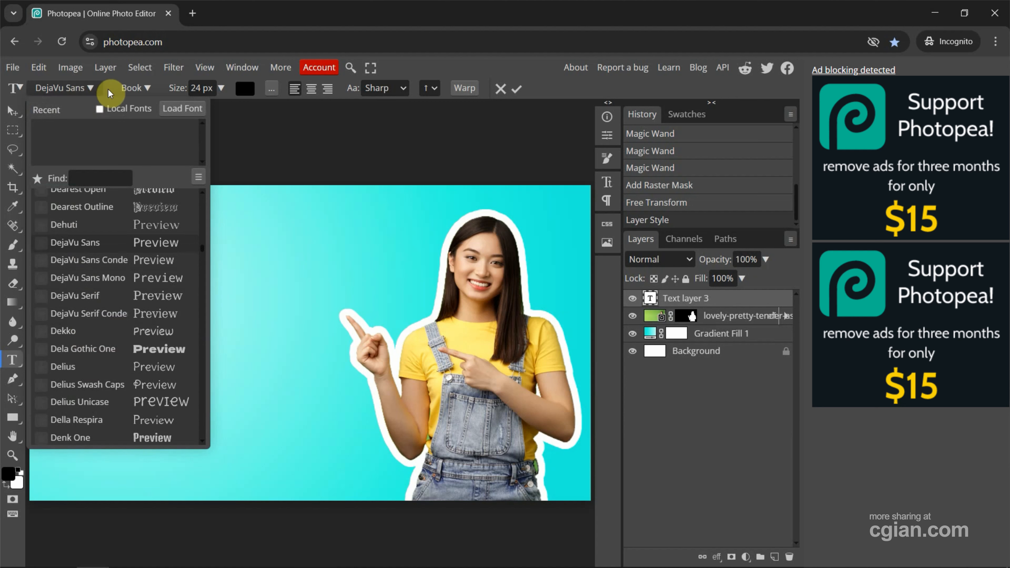
left_click(146, 88)
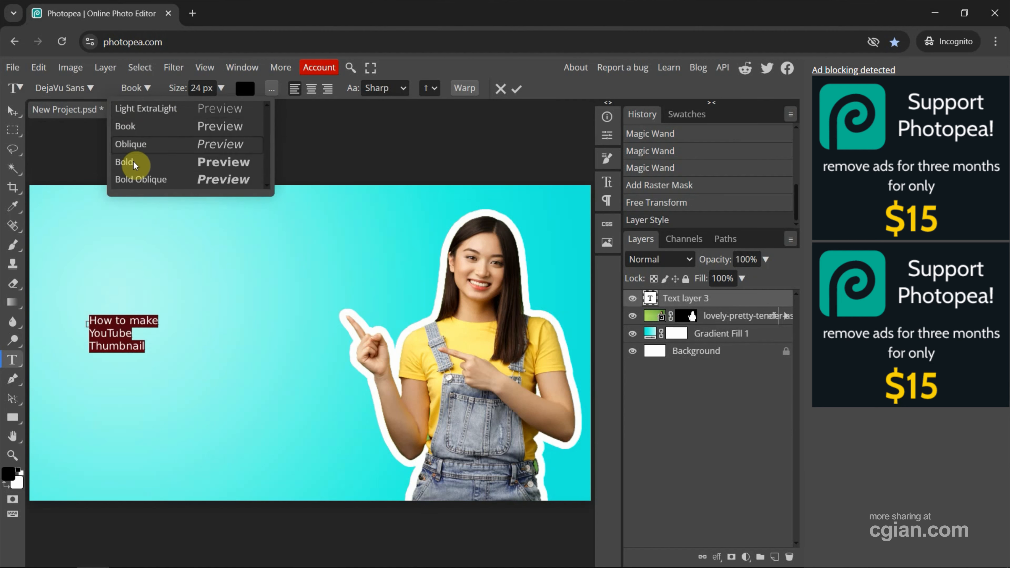
left_click(127, 164)
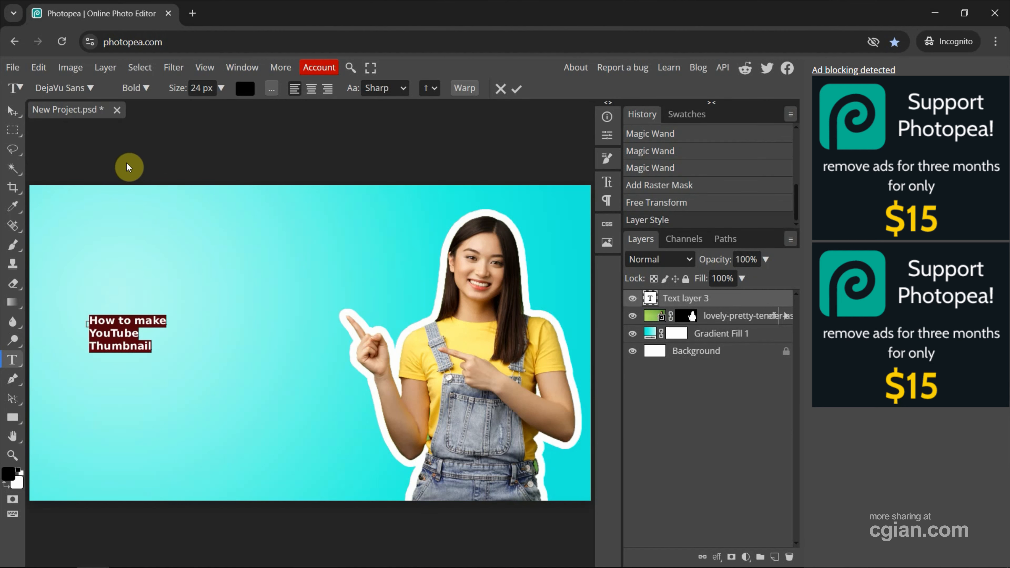
- Set the selected title text's size to about 107 px and its color to near-white fcffff
left_click(221, 88)
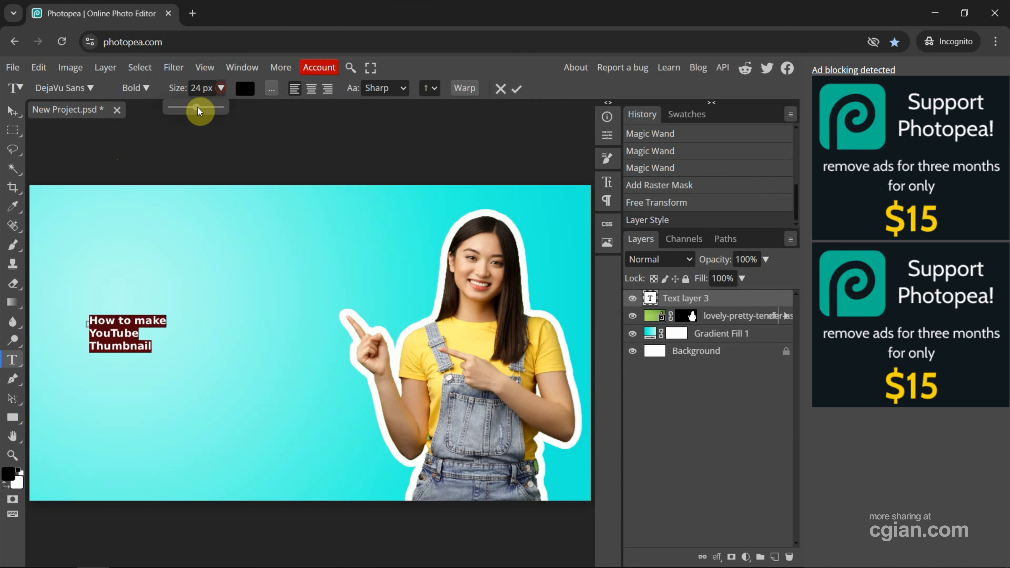
mouse_move(198, 106)
left_mouse_down()
mouse_move(218, 123)
mouse_move(204, 110)
left_mouse_up()
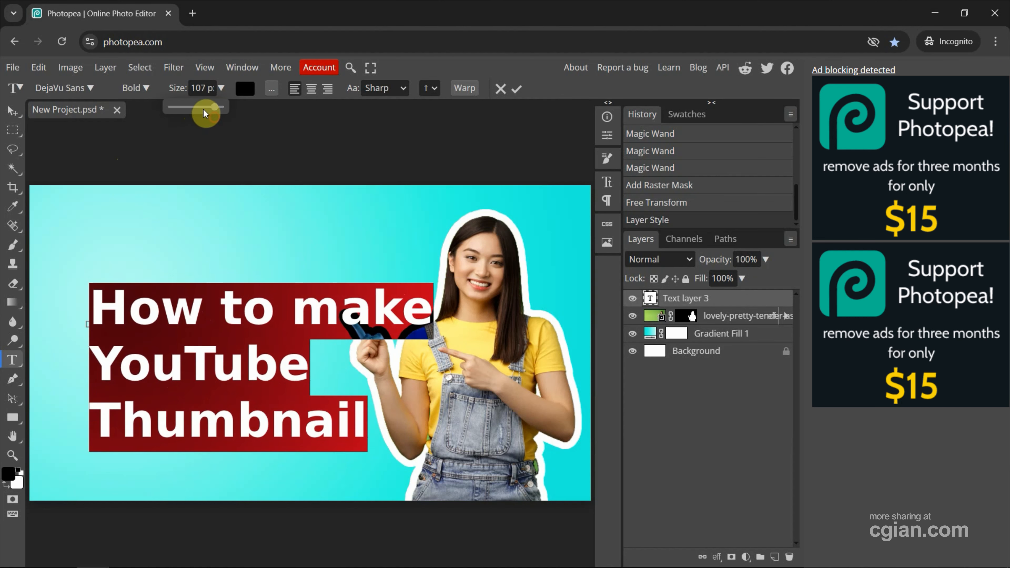
left_click(240, 92)
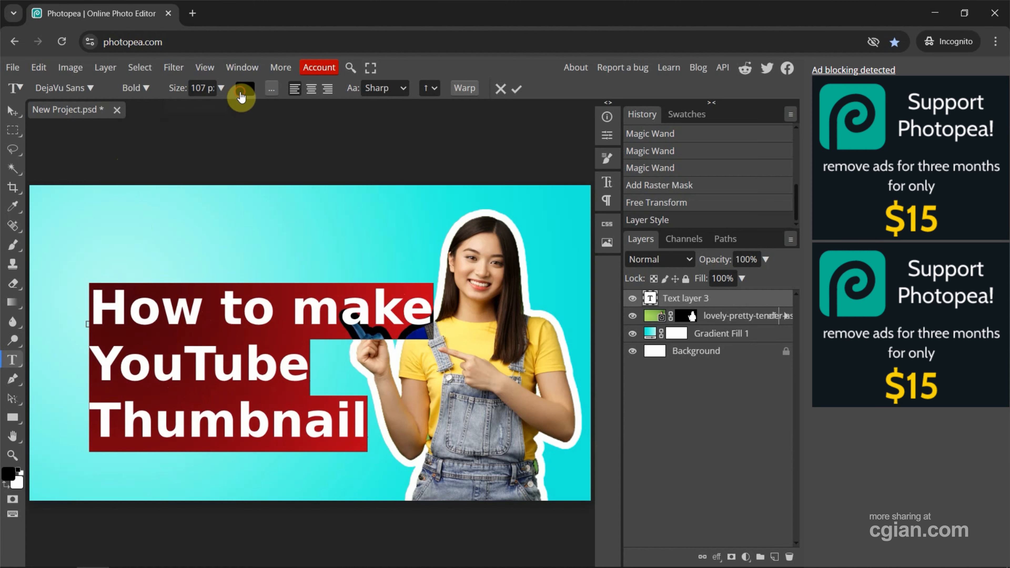
left_click_drag(164, 199, 99, 173)
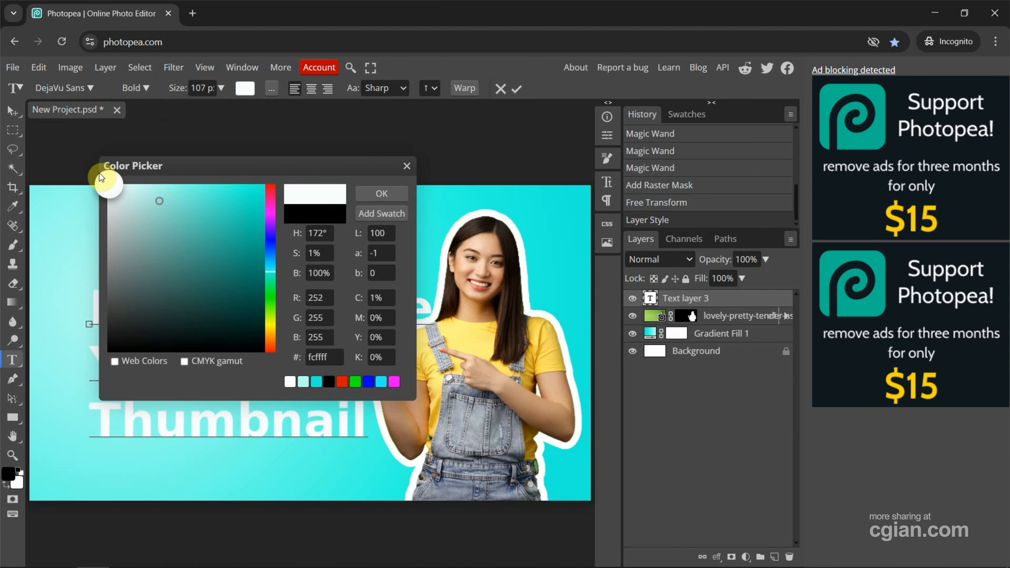
left_click(359, 188)
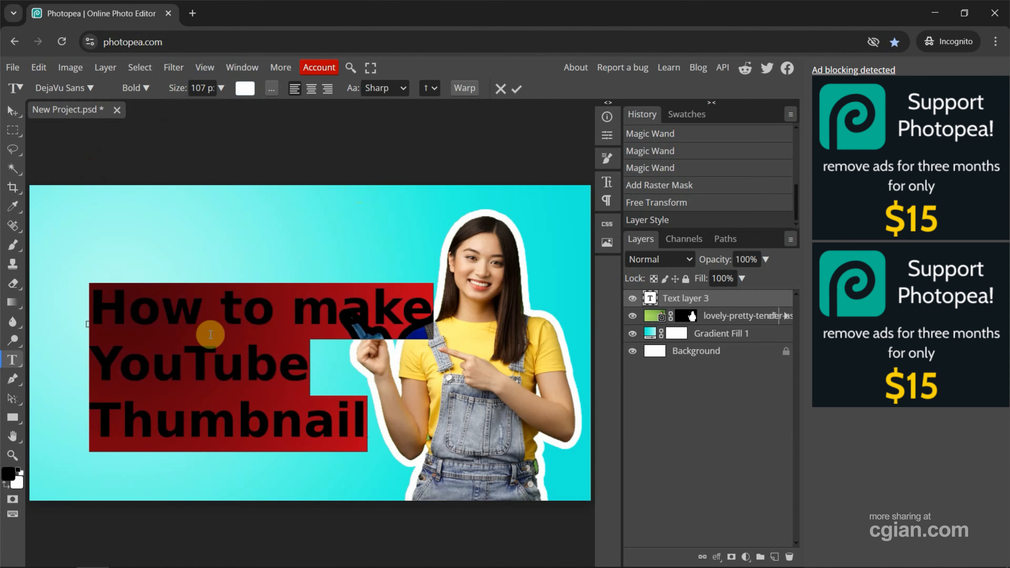
- Reduce only the "How to make" line to about 60 px and move the whole title slightly up and toward the canvas's left edge
left_click(220, 317)
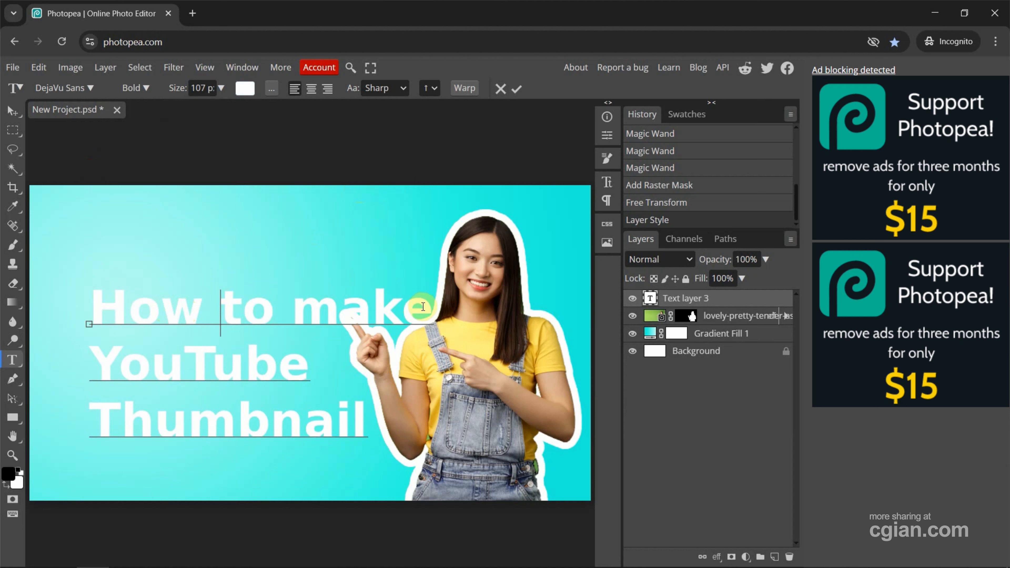
left_click_drag(433, 305, 89, 302)
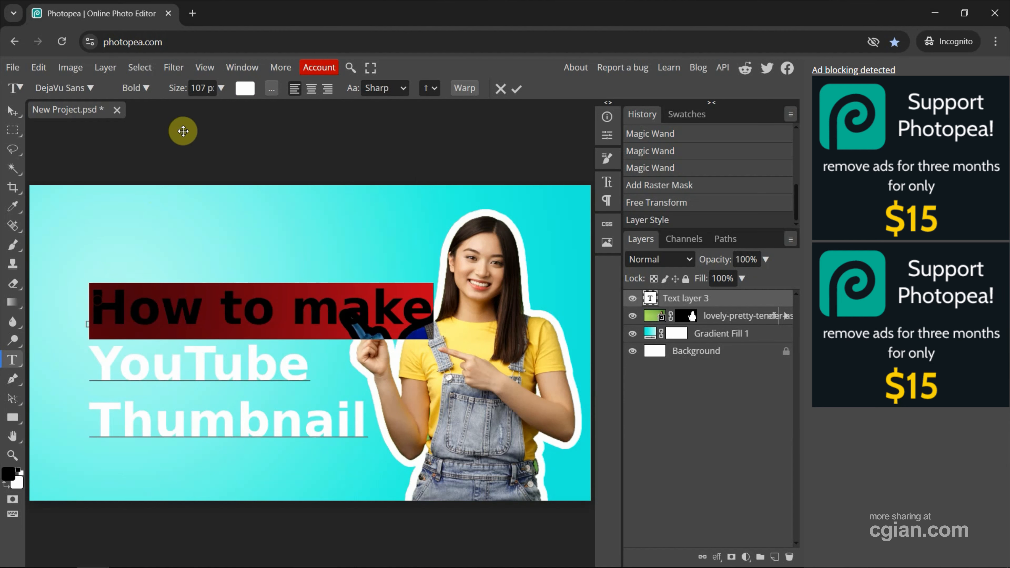
left_click(222, 89)
left_click_drag(214, 107, 206, 111)
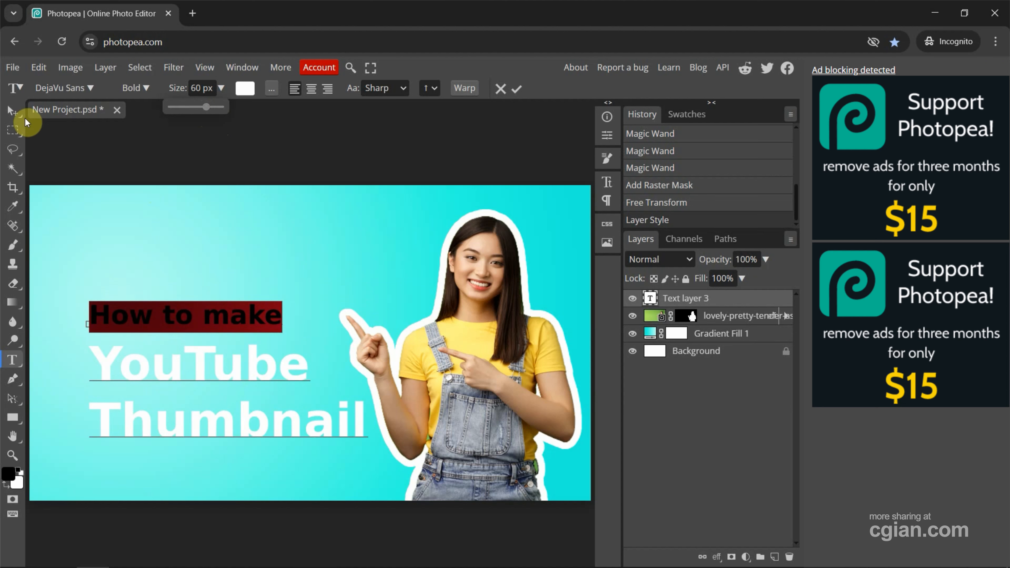
left_click(12, 112)
left_click_drag(166, 313, 127, 285)
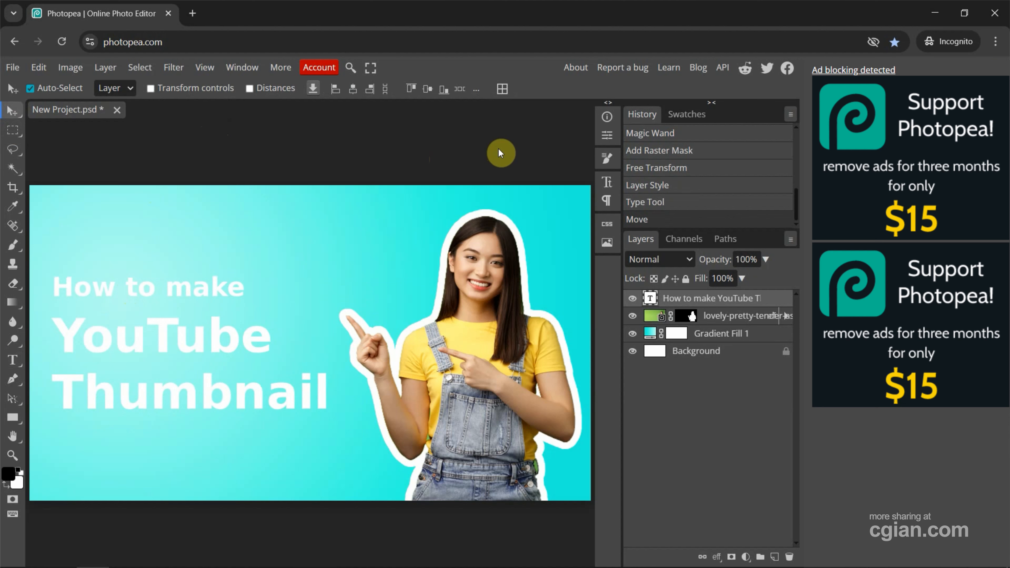
- Set the title's character tracking to -25% and its leading to about 96 px
left_click(606, 182)
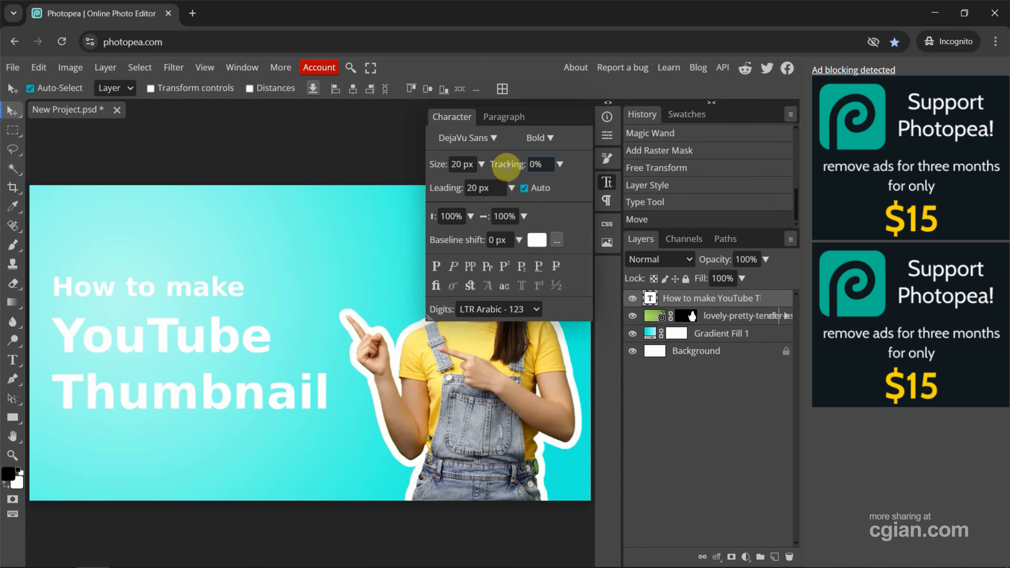
mouse_move(509, 171)
left_mouse_down()
mouse_move(545, 171)
mouse_move(509, 171)
left_mouse_up()
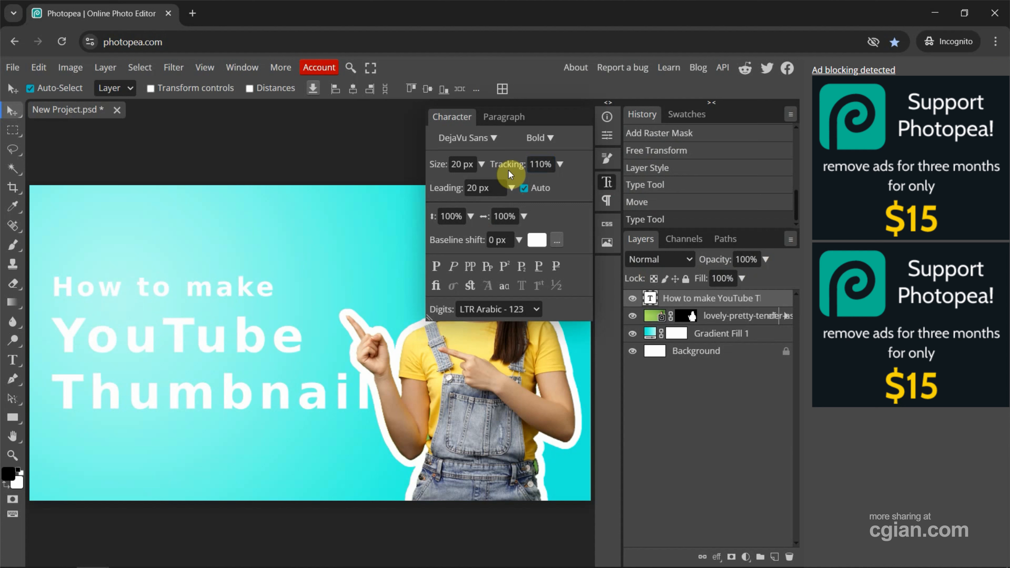
left_click(539, 165)
type("0")
key("Return")
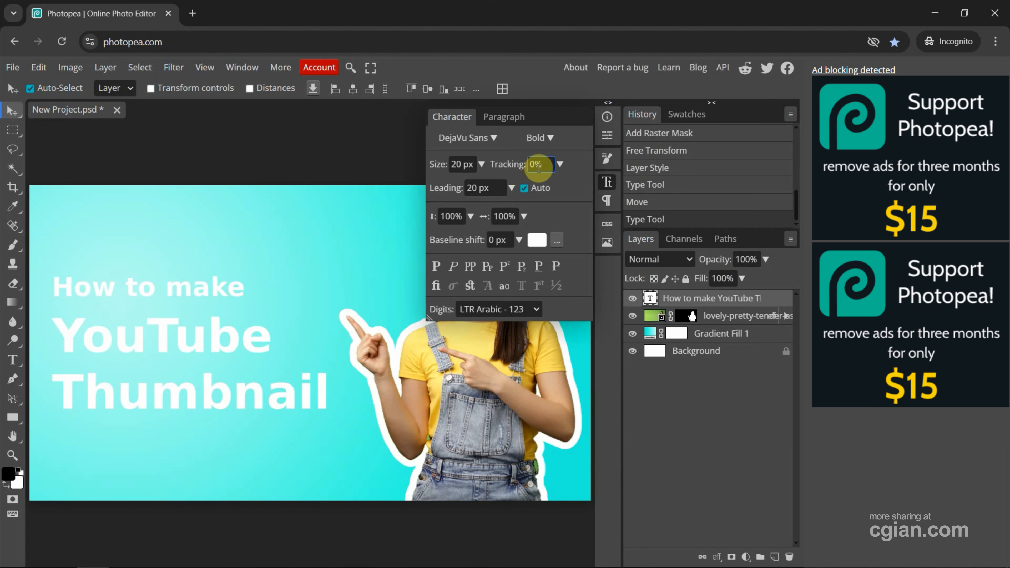
left_click(539, 165)
type("-25")
key("Return")
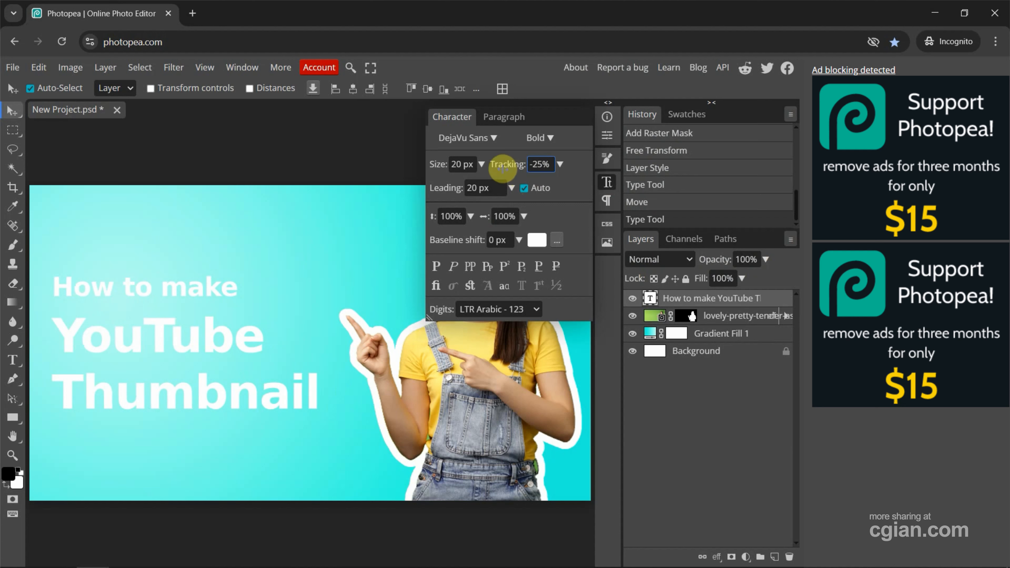
left_click_drag(445, 190, 507, 205)
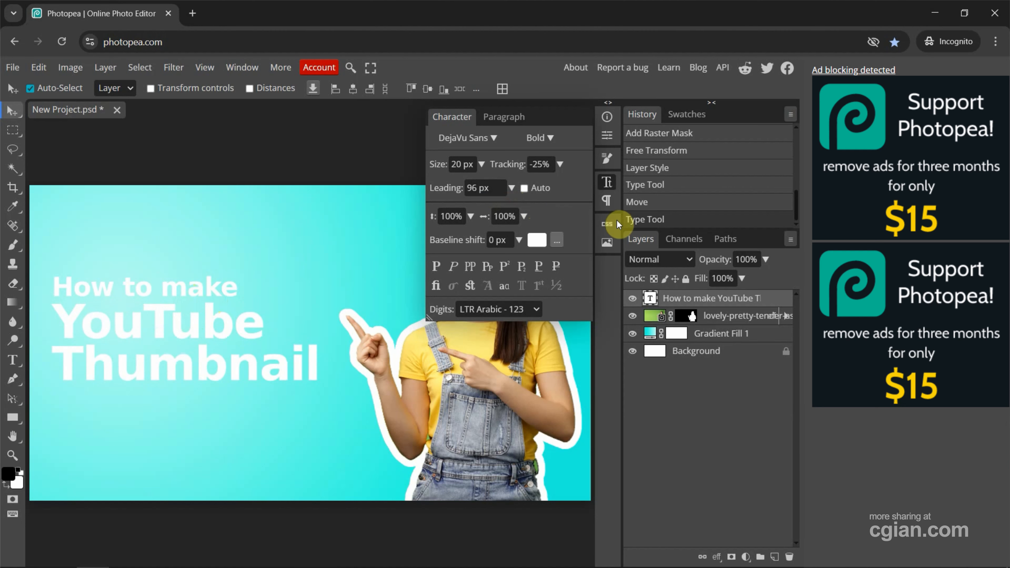
left_click(606, 182)
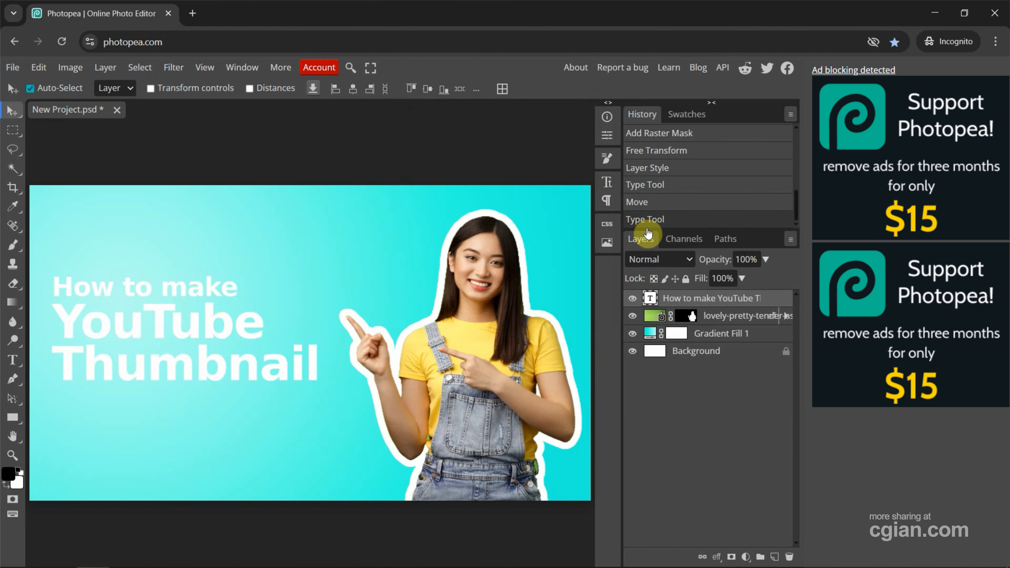
- Add a Drop Shadow to the title layer with about 37% opacity, 135° angle, 32 px size and 21 px distance
double_click(780, 302)
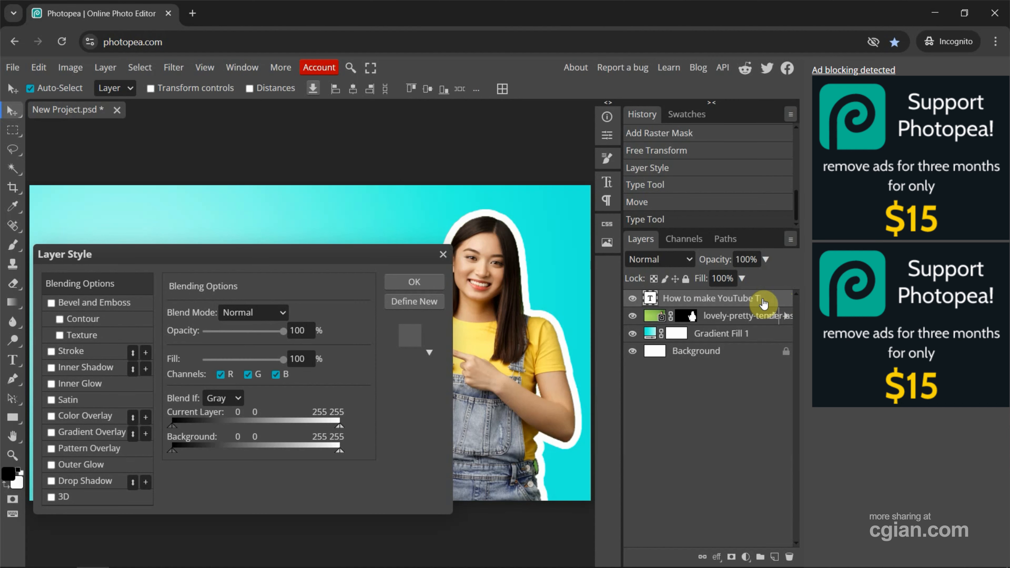
left_click_drag(107, 258, 345, 238)
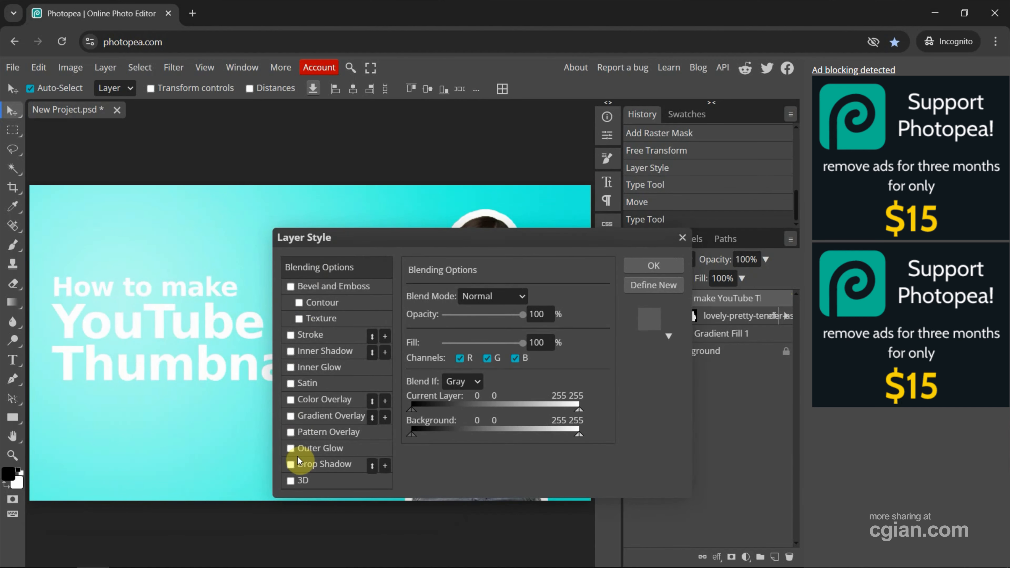
left_click(289, 465)
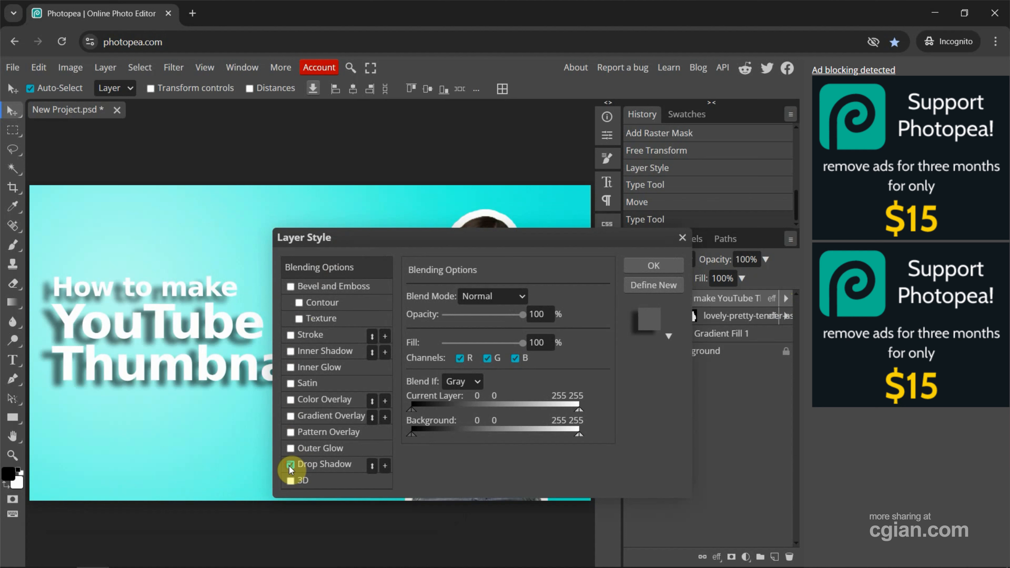
left_click(312, 465)
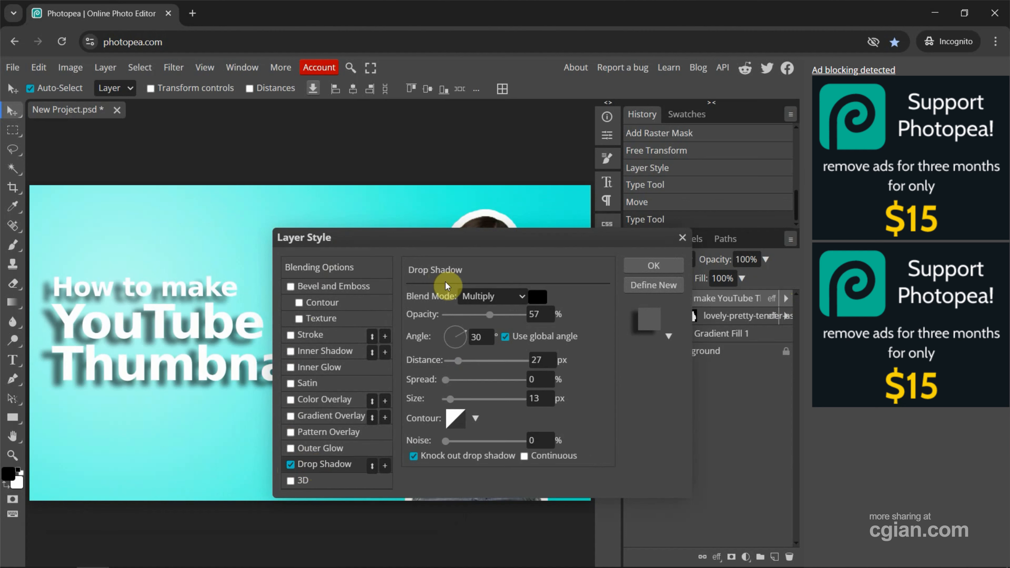
left_click_drag(492, 323, 439, 321)
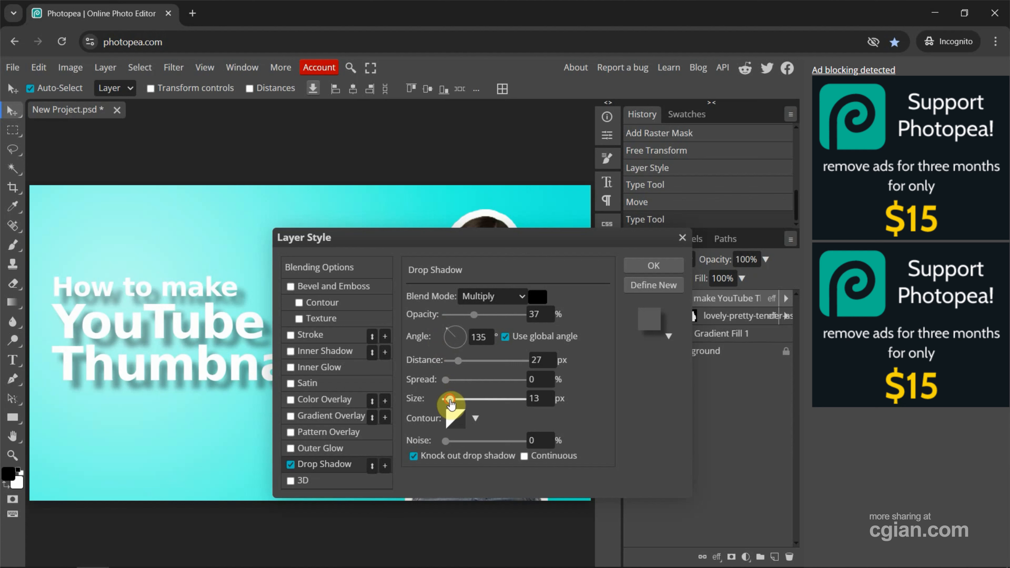
left_click_drag(451, 400, 460, 406)
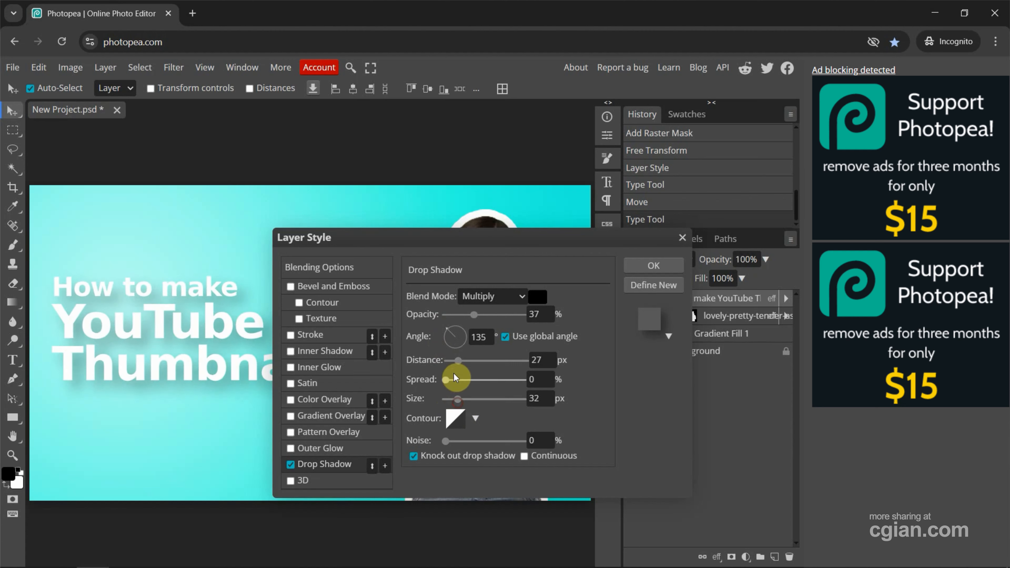
left_click_drag(457, 362, 456, 362)
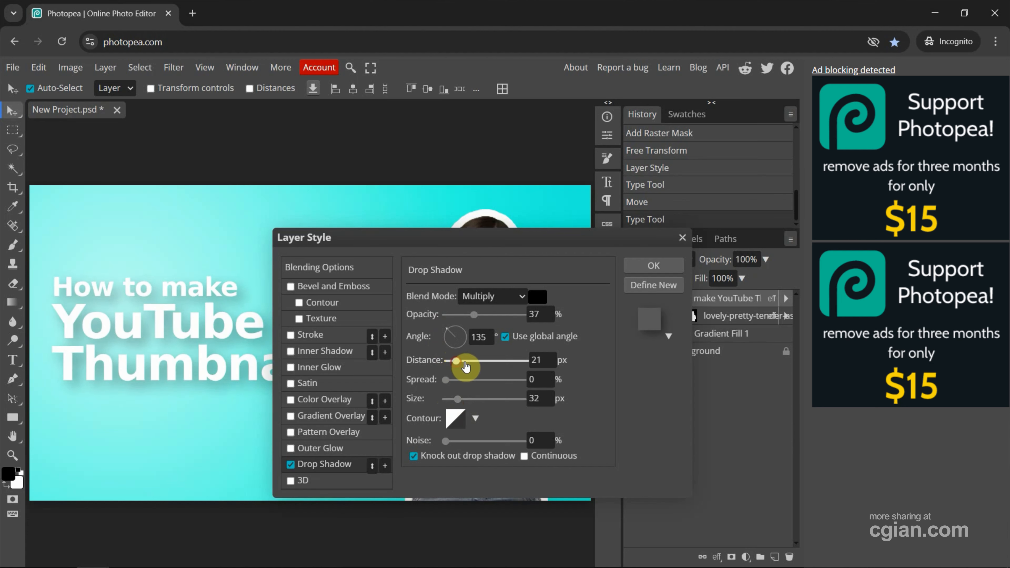
- Set the title's drop shadow color to dark teal 003b33 and its opacity to about 48%, and accept the layer style
left_click(537, 307)
left_click(538, 296)
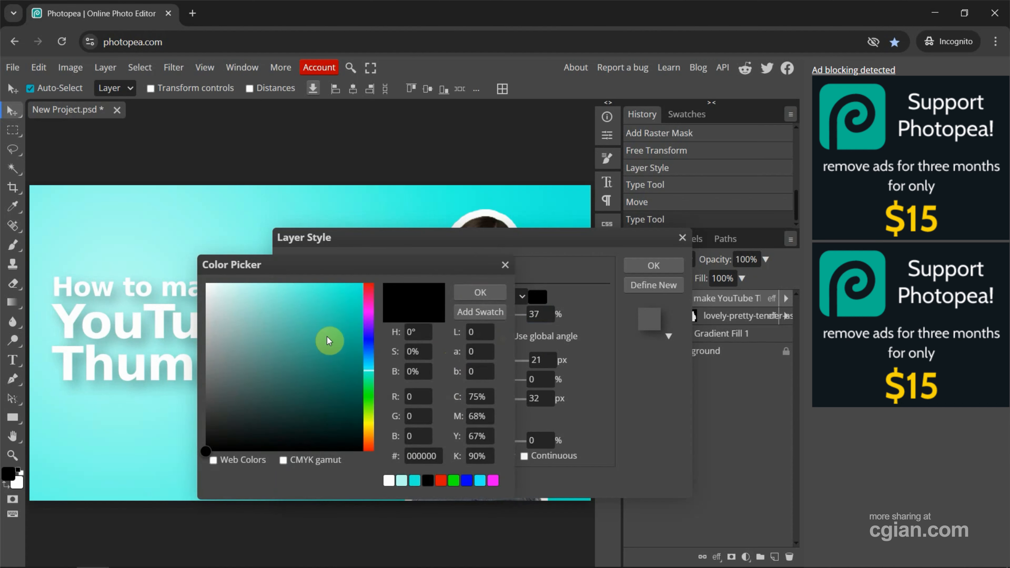
left_click(319, 336)
mouse_move(327, 347)
left_mouse_down()
mouse_move(363, 376)
mouse_move(363, 412)
left_mouse_up()
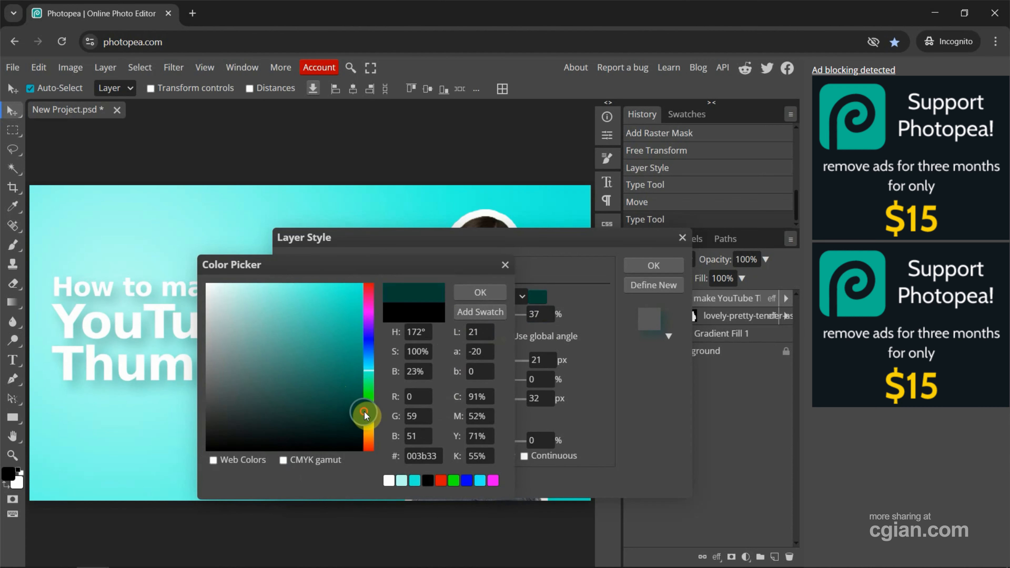
left_click(463, 297)
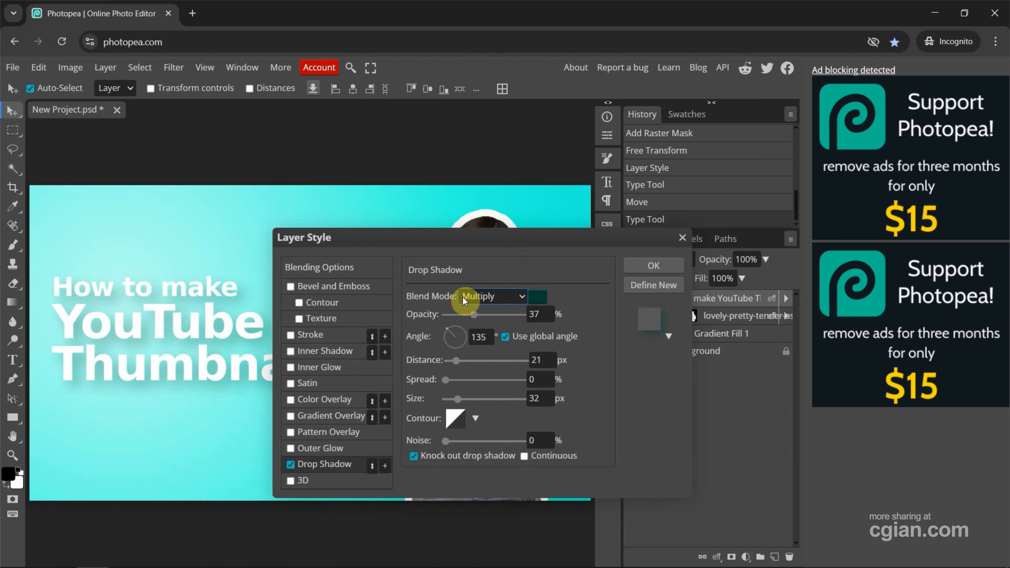
left_click_drag(479, 321, 481, 322)
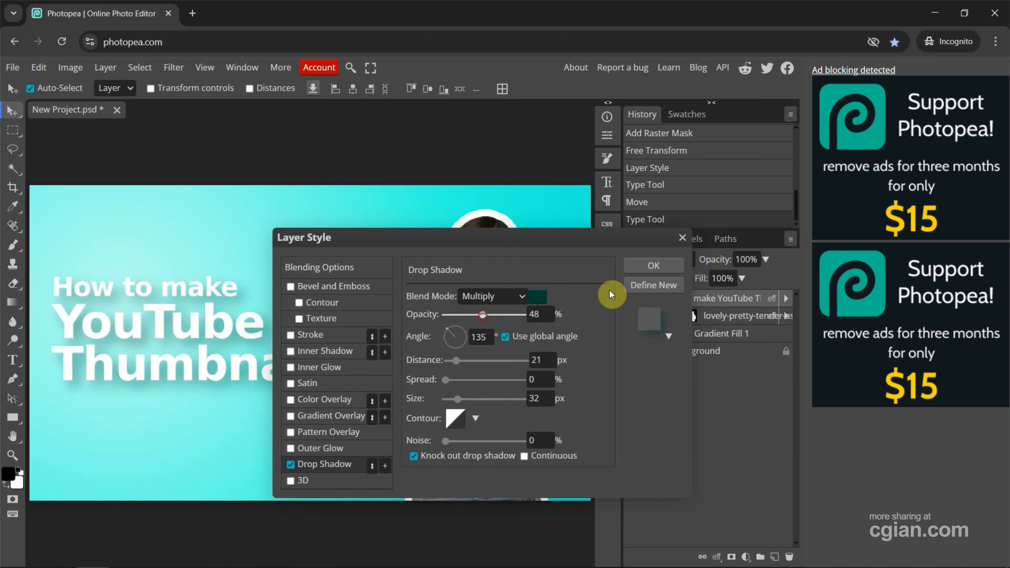
left_click(636, 269)
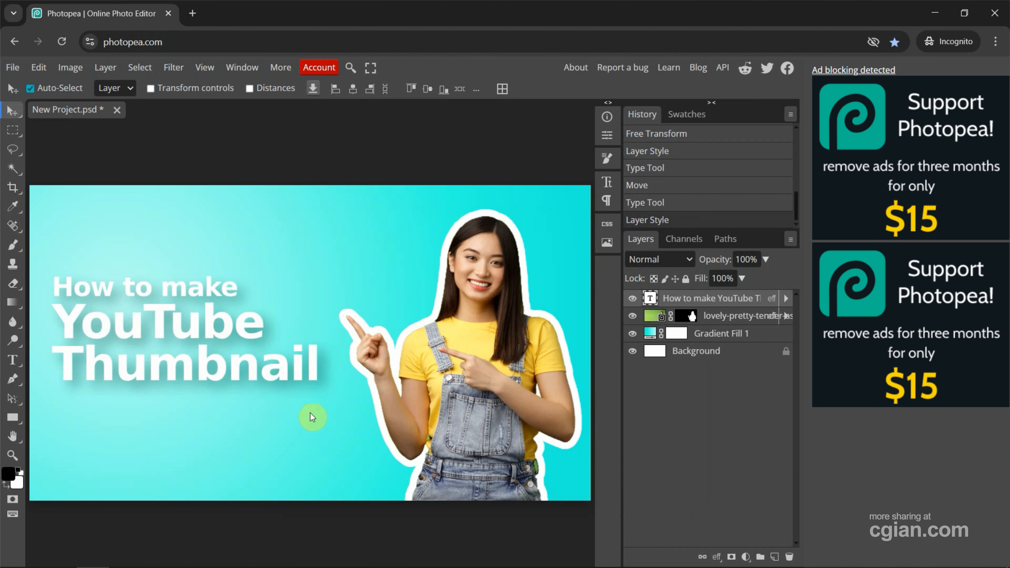
- Enlarge the title to about 110% with Free Transform and center it around X 375 px, Y 375 px
key("ctrl+t")
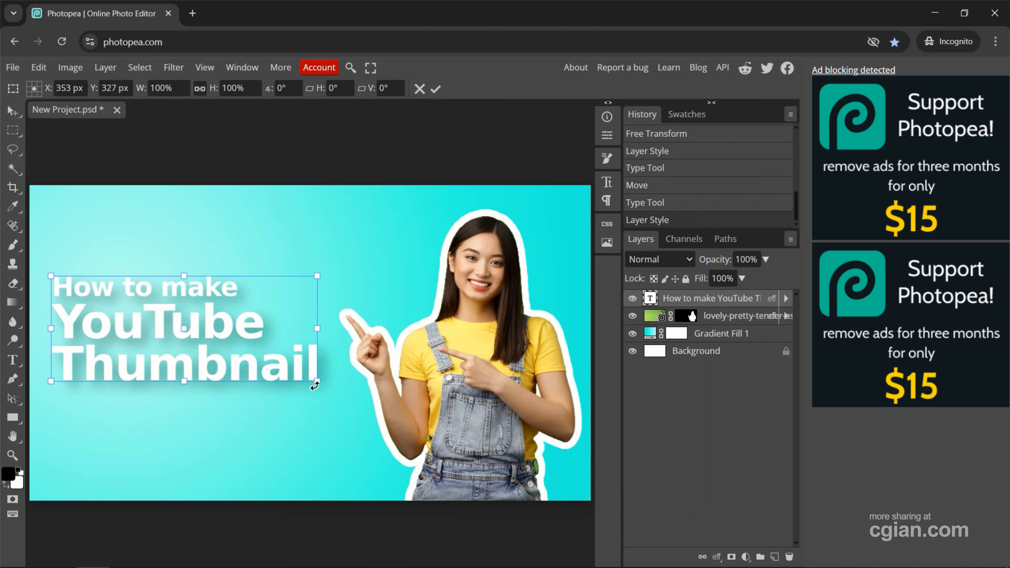
left_click_drag(314, 385, 333, 410)
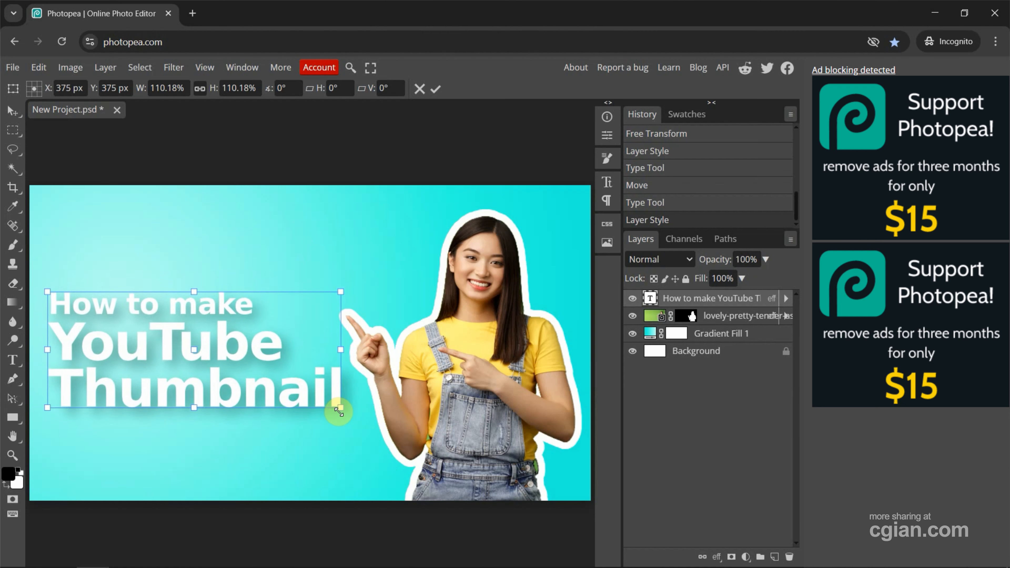
key("Return")
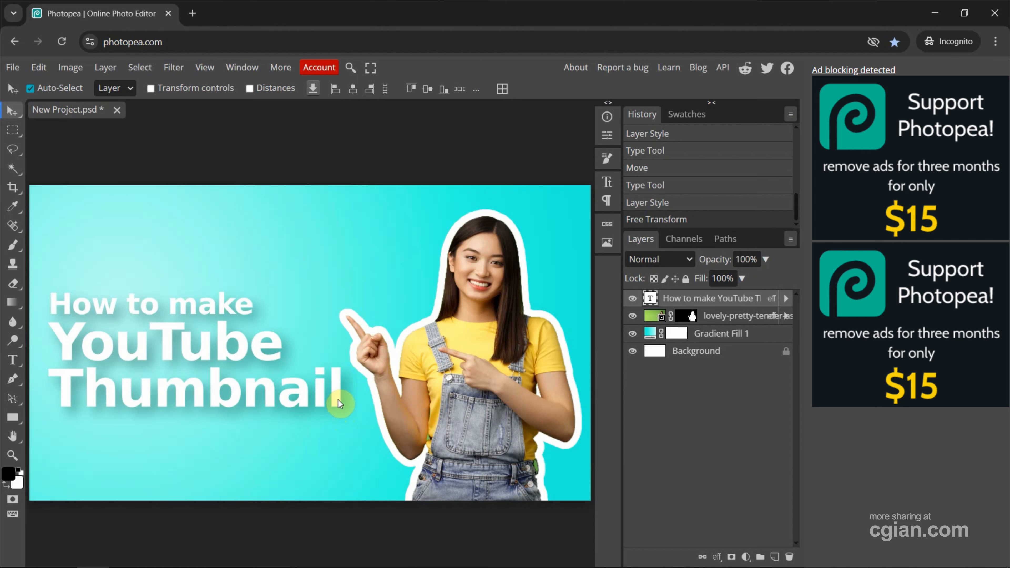
- Switch to the file explorer and place Photopea_logo copy.png from the project folder onto the thumbnail canvas
left_click(59, 555)
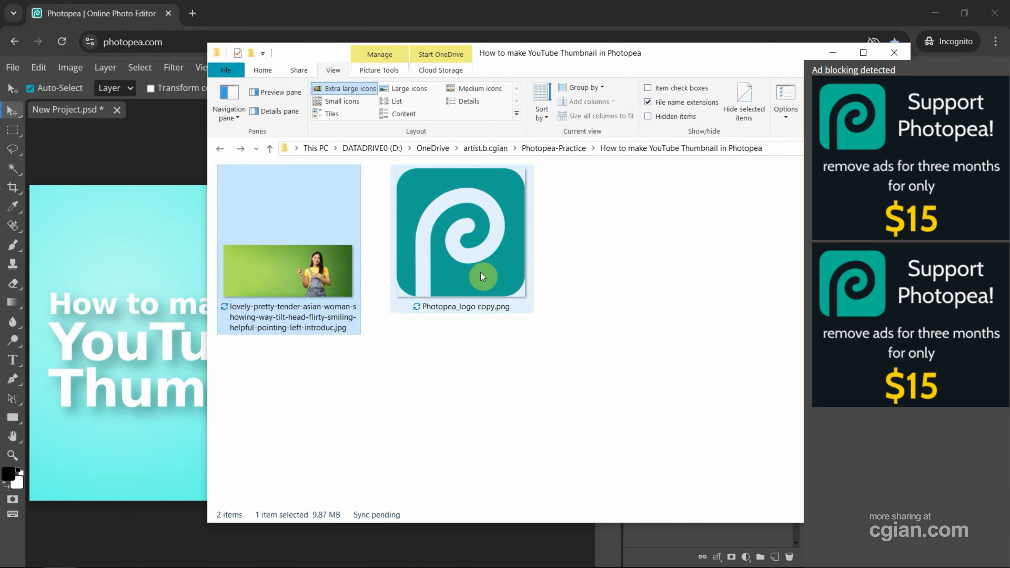
left_click(488, 275)
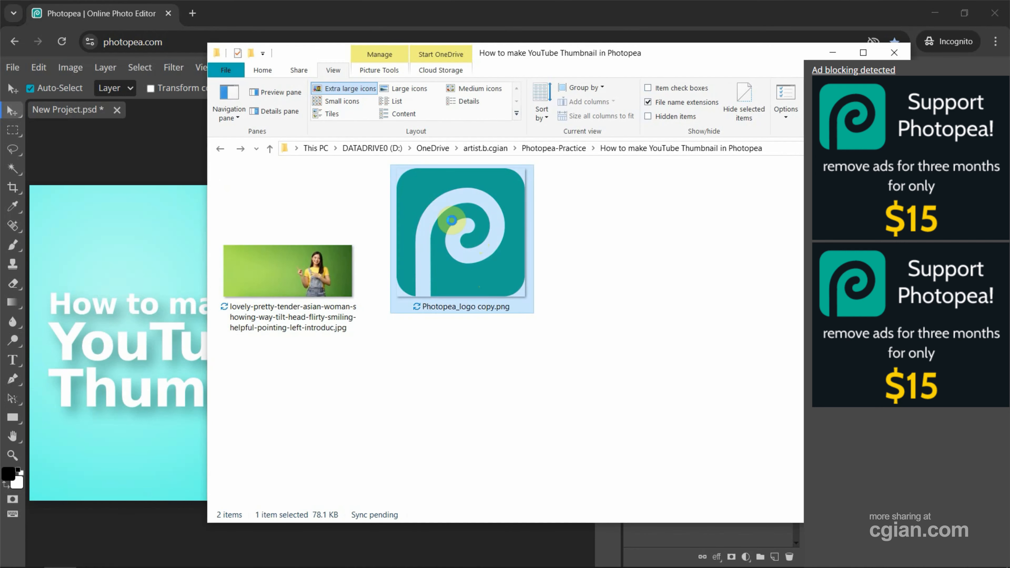
left_click_drag(227, 226, 150, 248)
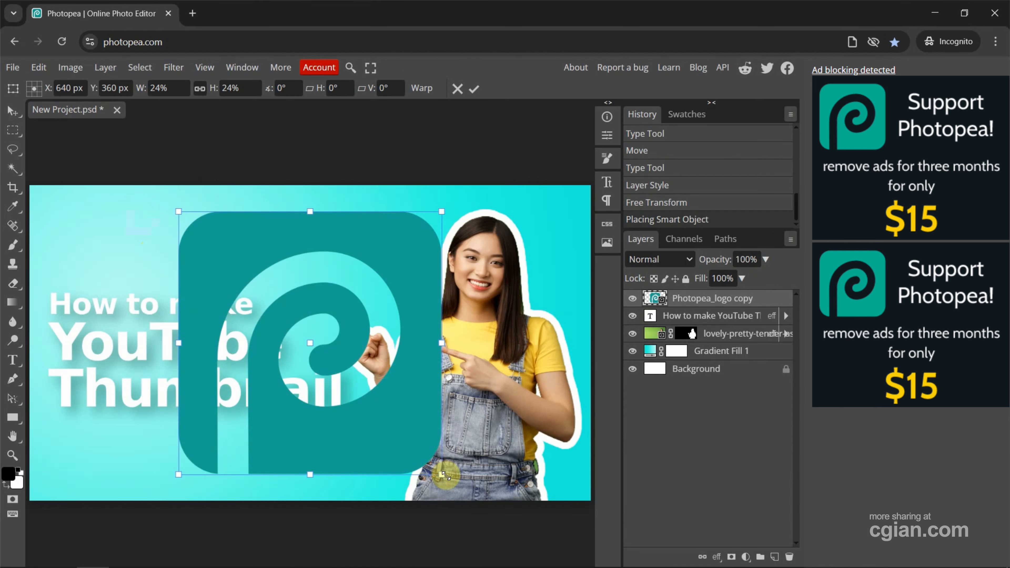
- Scale the placed Photopea logo to about 8.44%, position it above the title around X 159 px, Y 121 px, and accept the transform
left_click_drag(441, 475, 285, 318)
left_click_drag(206, 281, 137, 270)
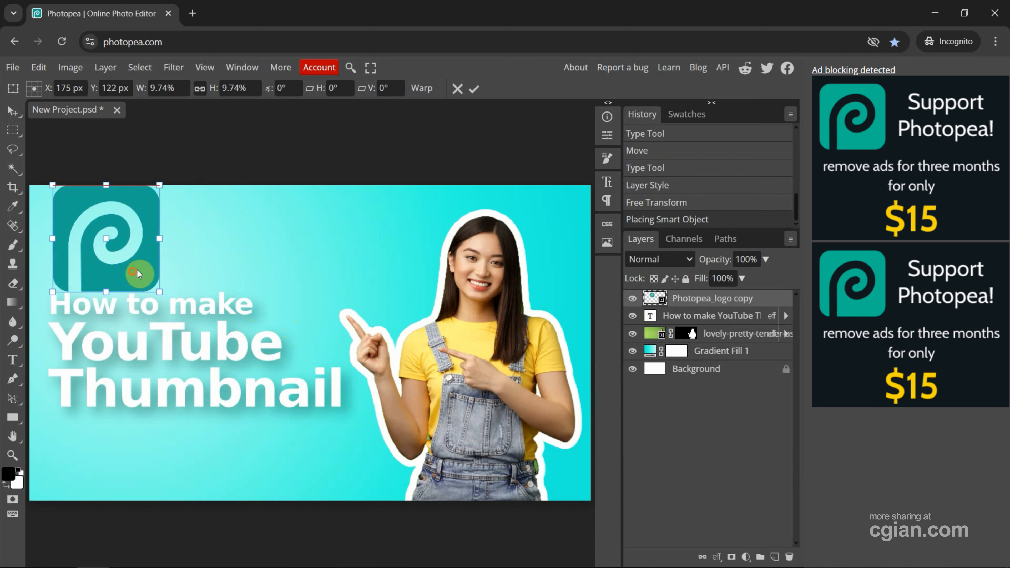
left_click_drag(53, 185, 66, 199)
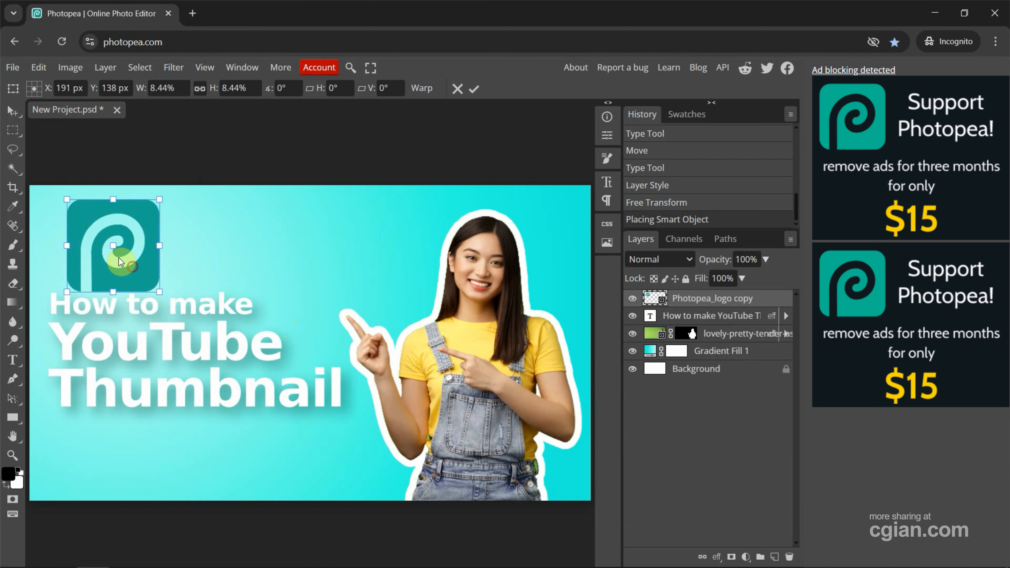
left_click_drag(132, 265, 118, 257)
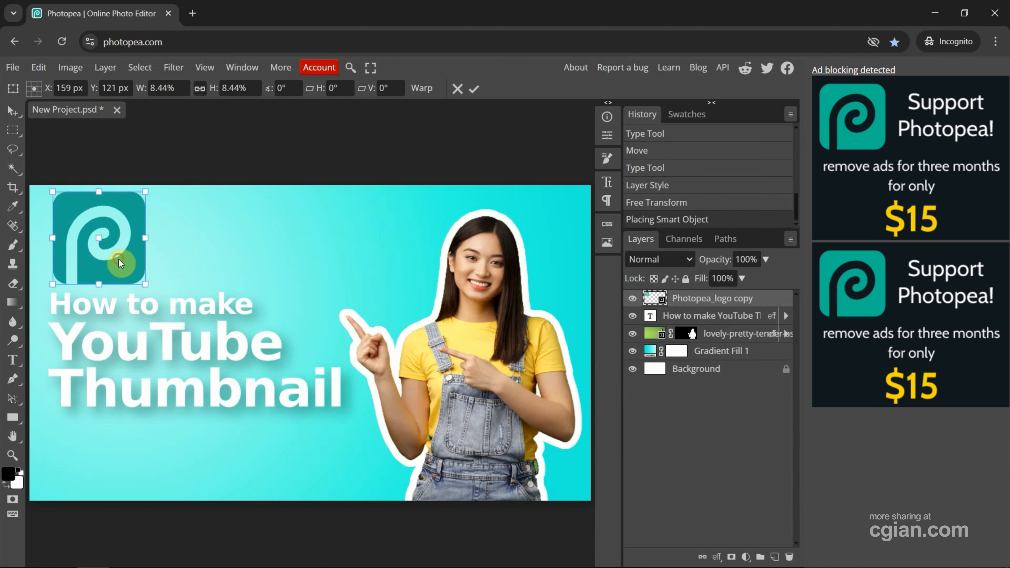
double_click(118, 259)
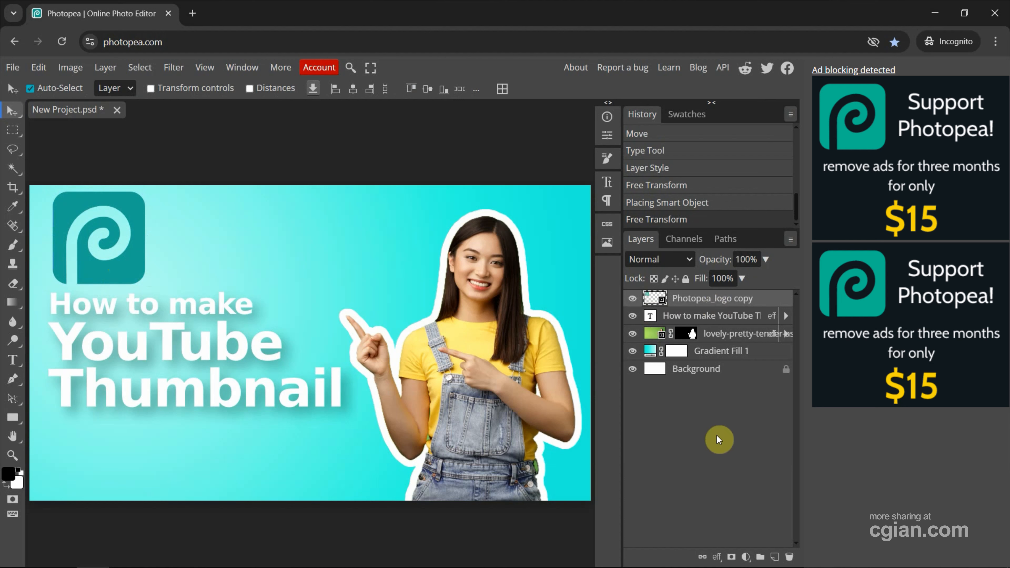
- Put the Photopea logo and title layers into a new folder, and move the title's Drop Shadow effect onto that folder
left_click(760, 558)
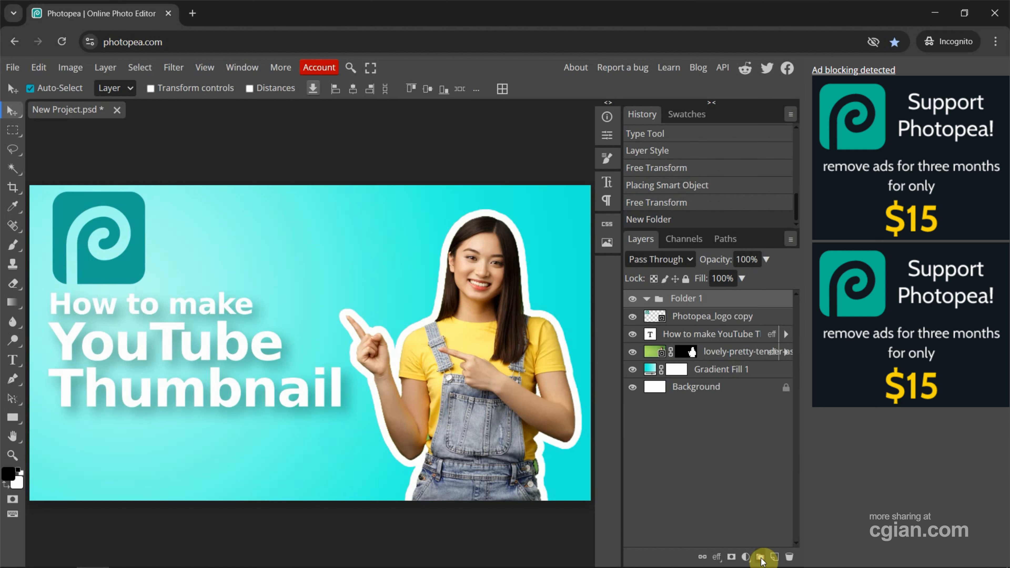
left_click(715, 323)
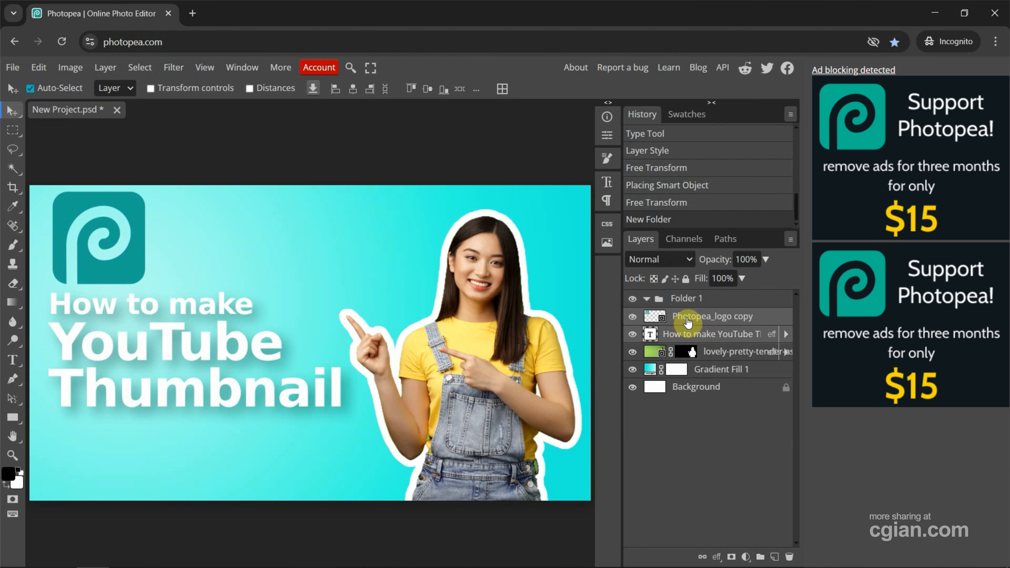
left_click_drag(695, 323, 703, 301)
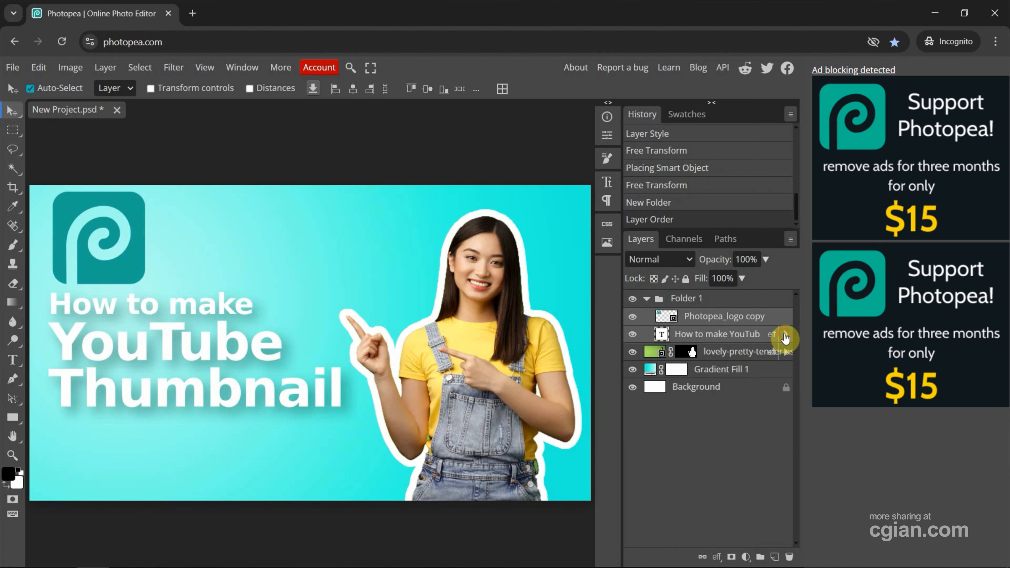
left_click(784, 338)
left_click_drag(711, 349, 696, 297)
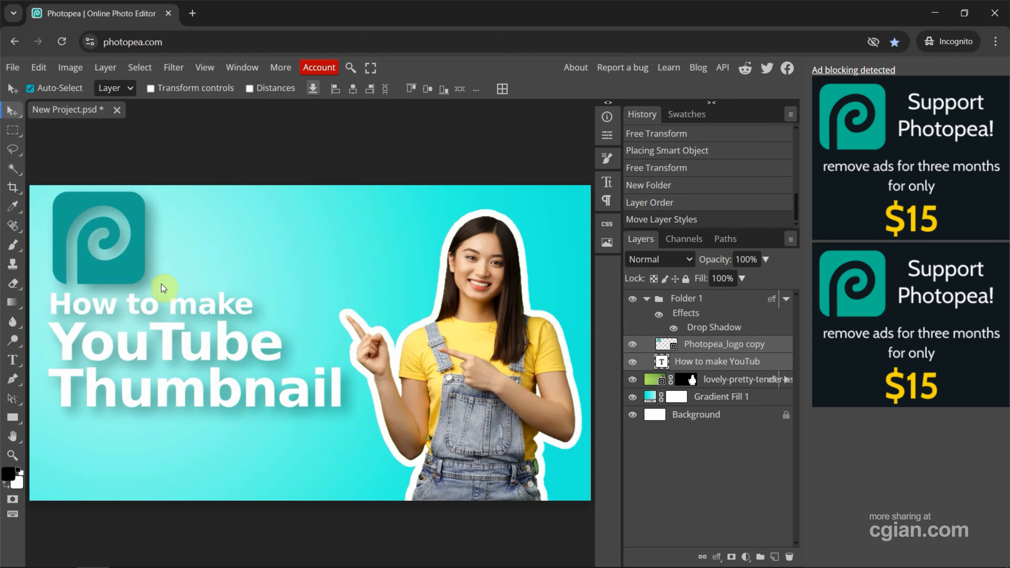